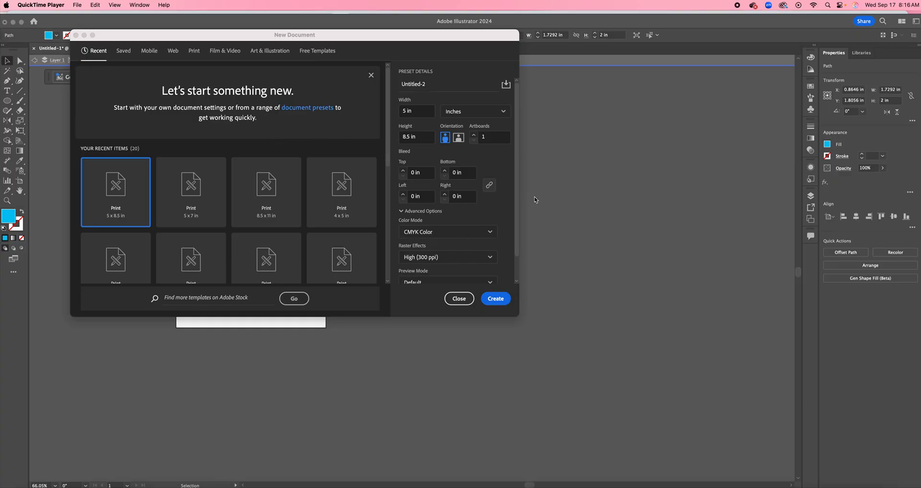
Step: Create a new document with a 4 by 4 inch artboard
left_click(515, 198)
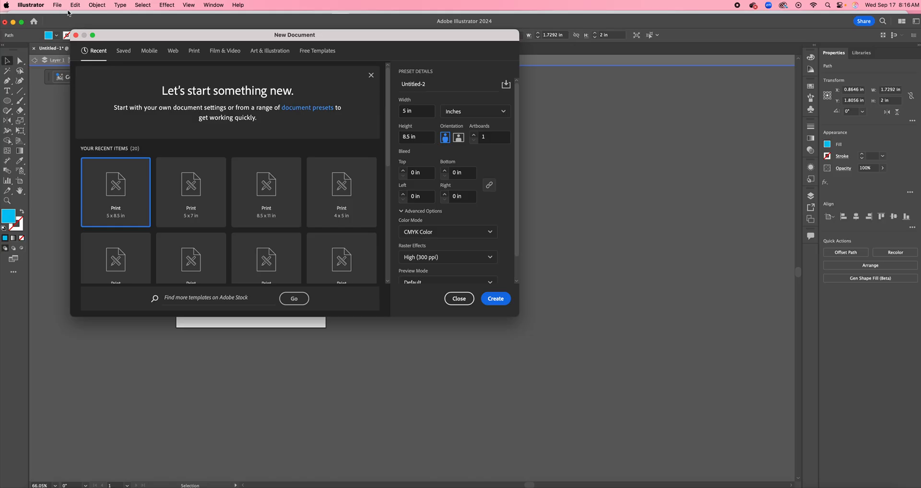
left_click(459, 299)
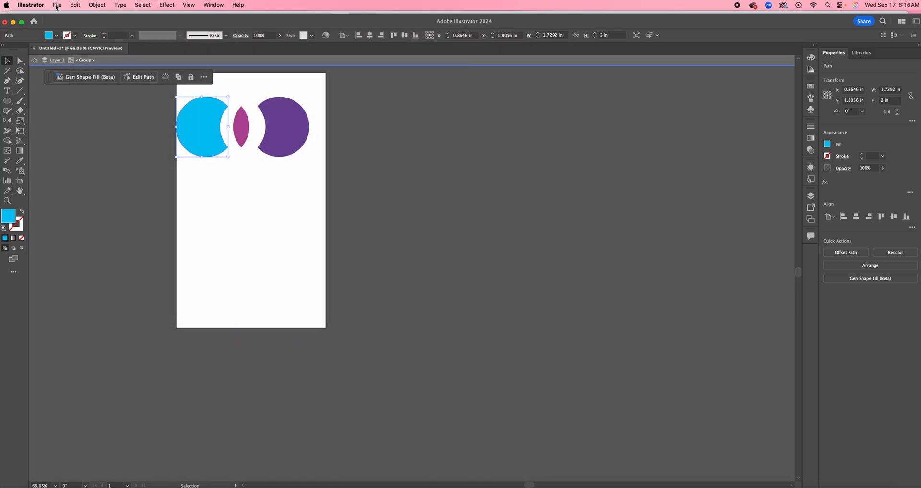
left_click(57, 6)
left_click(59, 15)
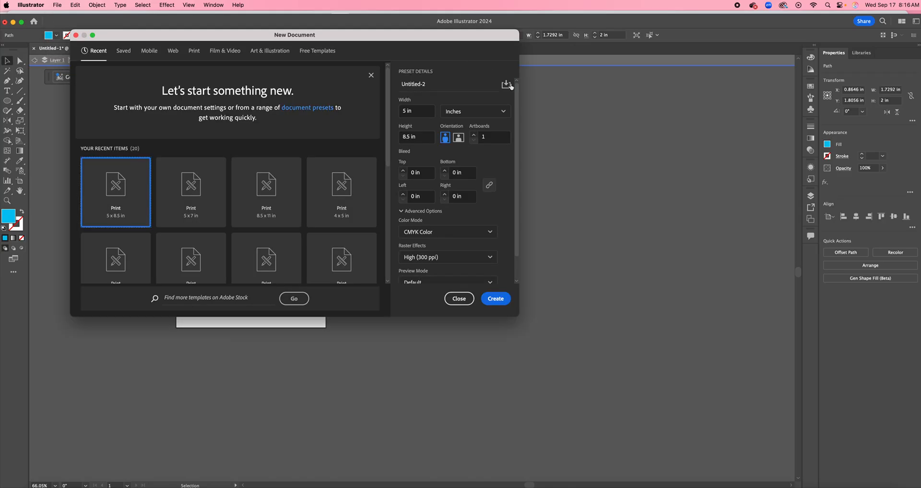
left_click(421, 112)
key("Tab")
type("4")
key("Tab")
left_click(496, 298)
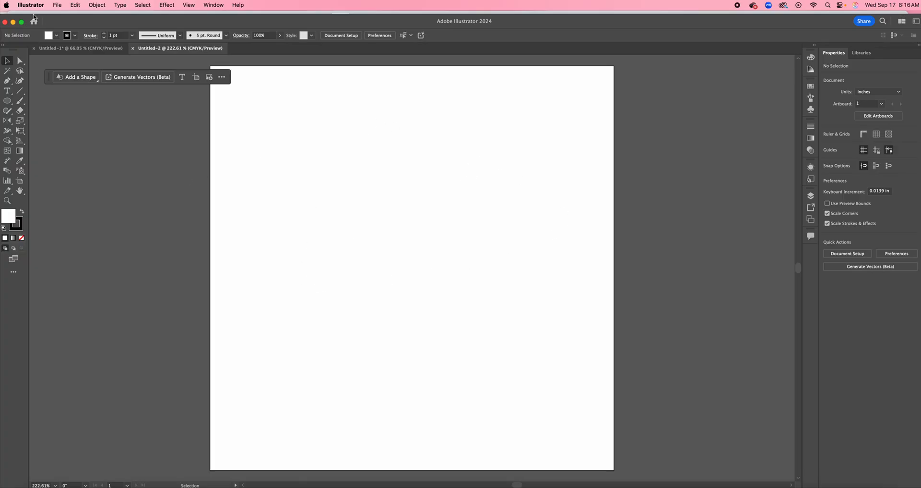
Step: Place the Name Sketch image from the Desktop near the artboard's upper-left corner
left_click(57, 6)
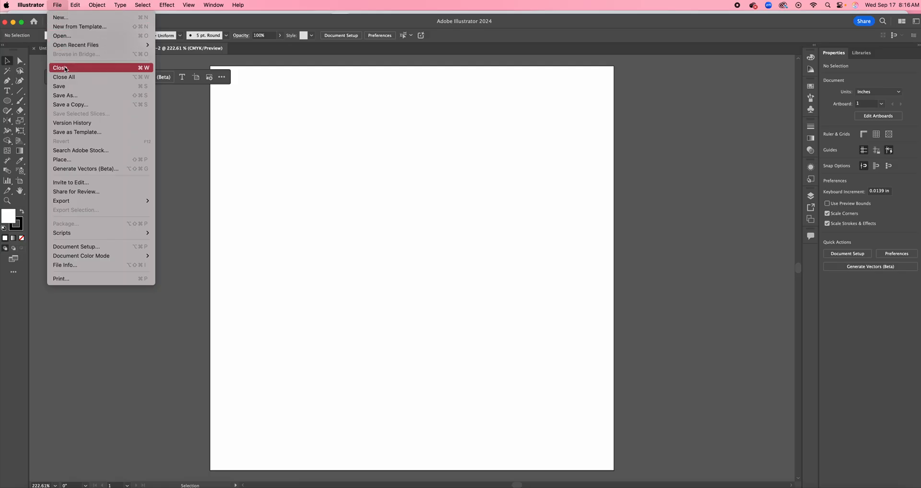
left_click(76, 160)
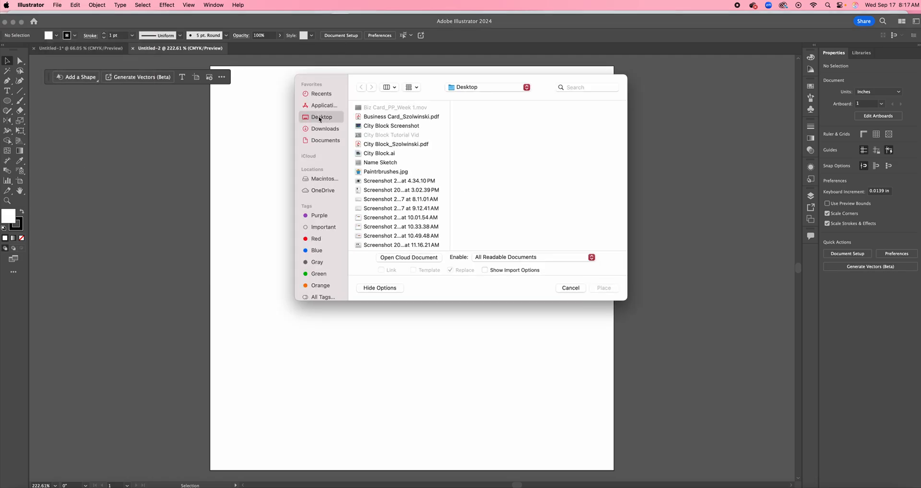
left_click(384, 164)
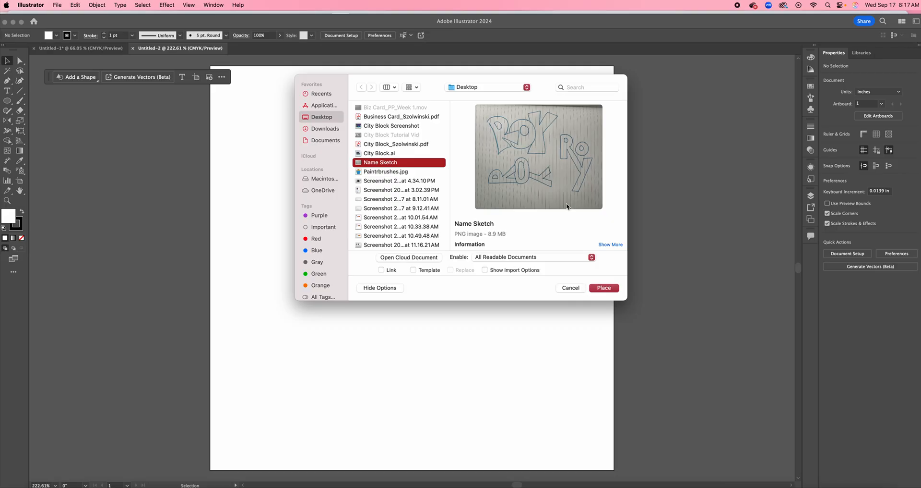
left_click(605, 289)
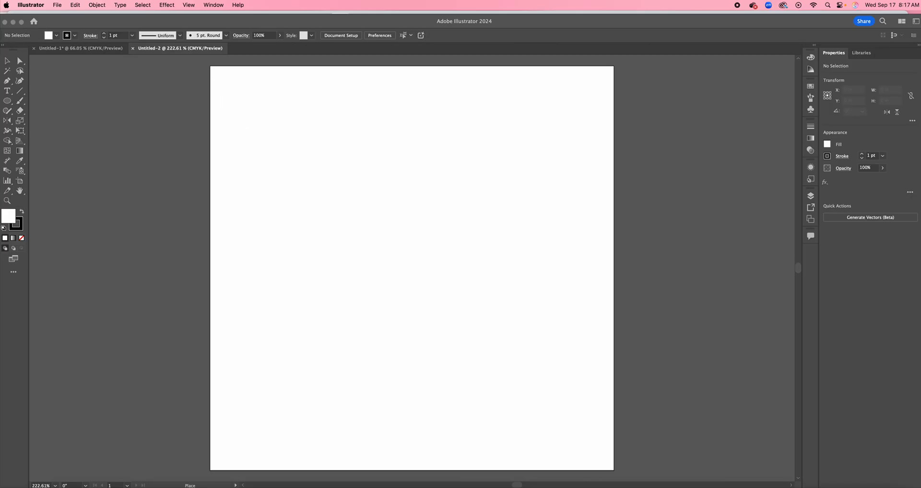
left_click(225, 79)
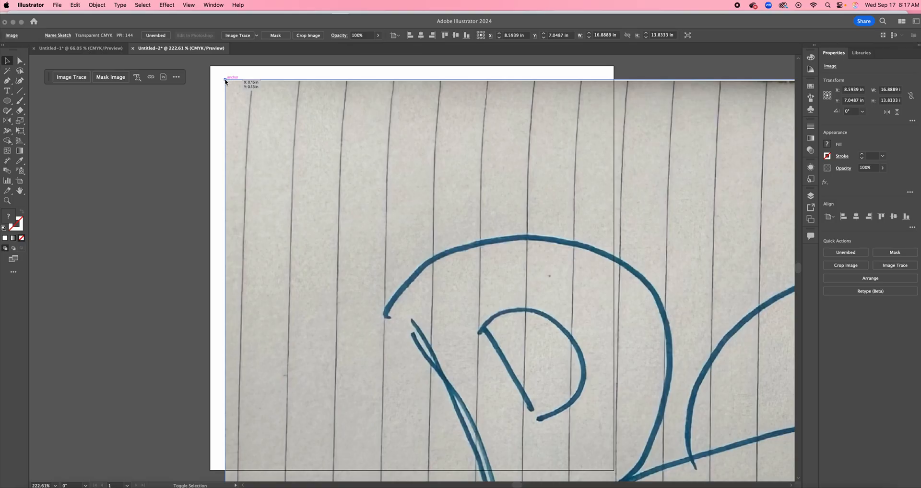
Step: Scale the sketch image down to about 4.69 by 3.84 inches and move it over the artboard
left_click_drag(225, 80, 632, 301)
left_click_drag(626, 407, 644, 393)
left_click_drag(699, 446, 236, 116)
left_click_drag(174, 100, 619, 370)
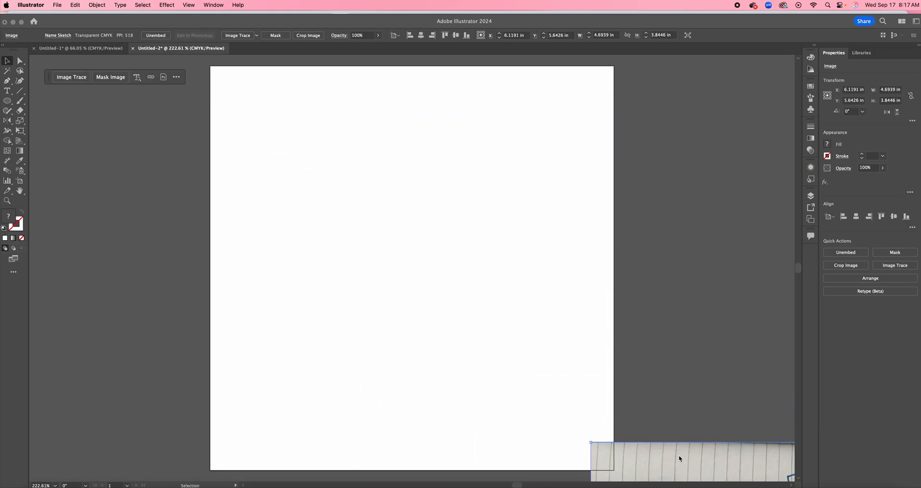
mouse_move(681, 456)
left_mouse_down()
mouse_move(390, 235)
mouse_move(315, 96)
mouse_move(311, 128)
mouse_move(335, 119)
mouse_move(330, 137)
left_mouse_up()
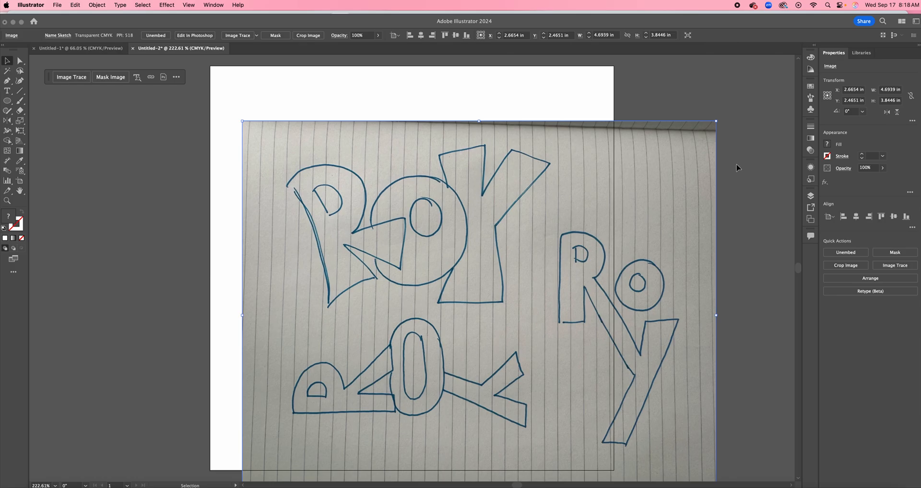
left_click(751, 196)
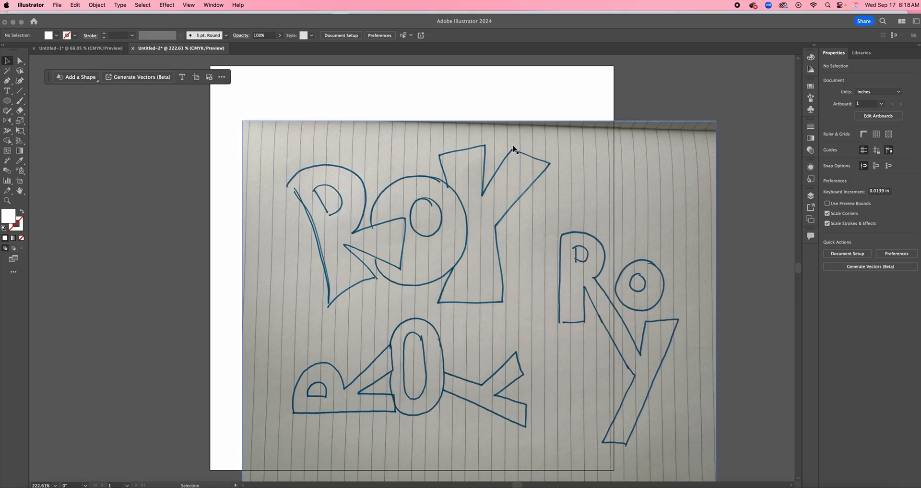
Step: Add a new layer above the sketch layer and name it TEXT
left_click(214, 5)
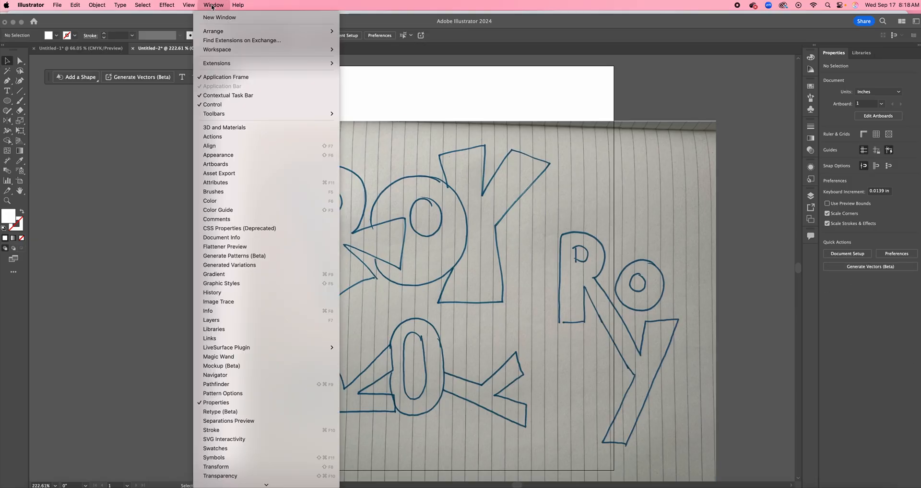
left_click(212, 319)
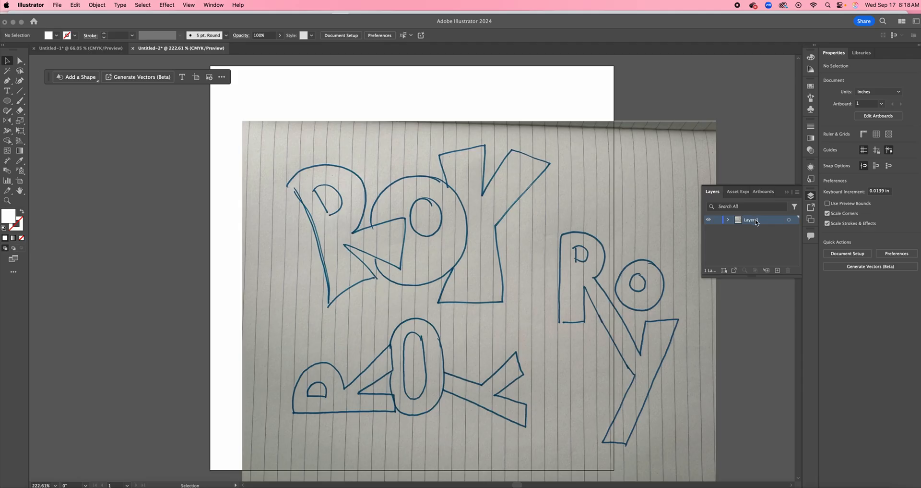
left_click(728, 220)
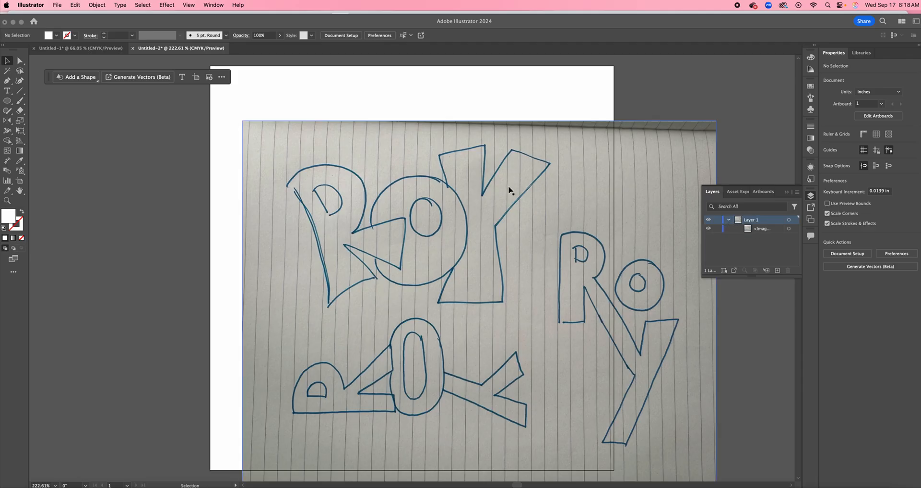
left_click(729, 220)
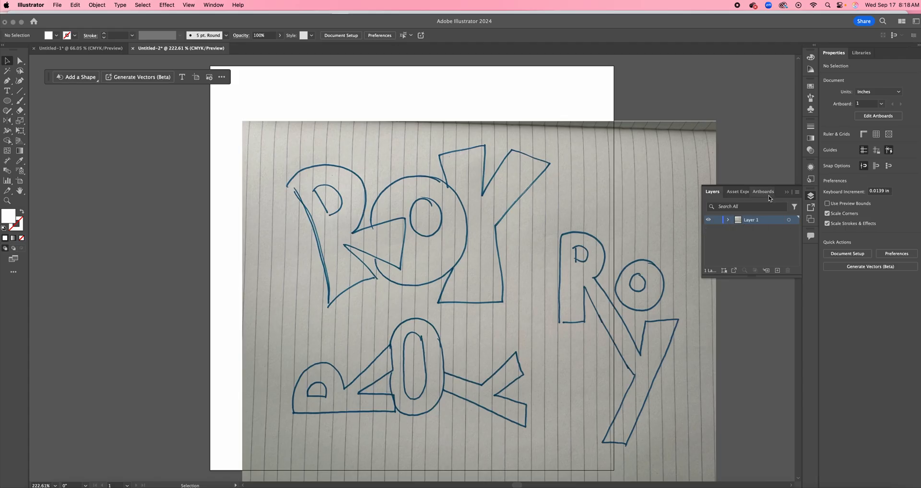
left_click(778, 271)
double_click(752, 219)
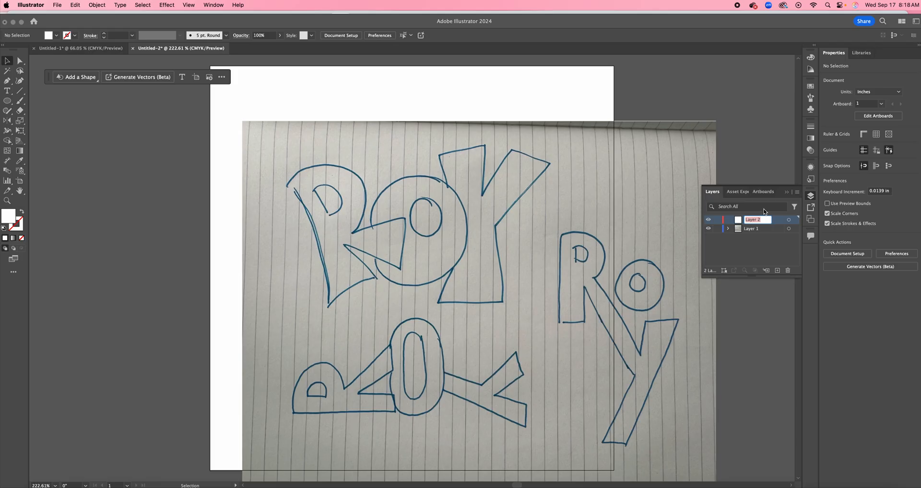
type("TEXT")
key("Return")
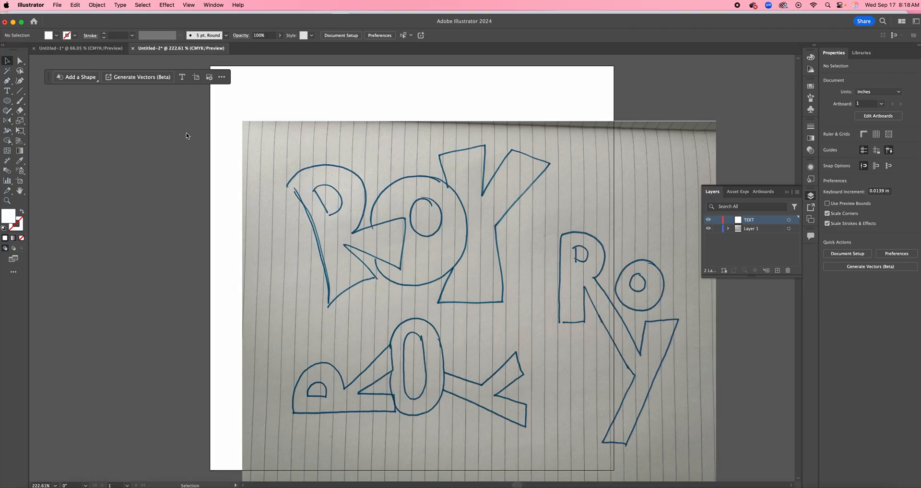
Step: Add the sketched name in capital letters as point text above the upper sketch
left_click(9, 94)
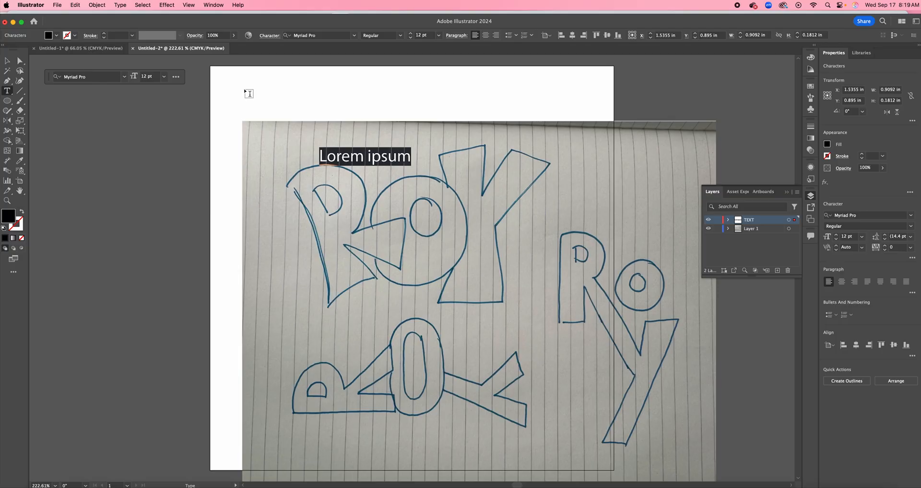
type("ROY")
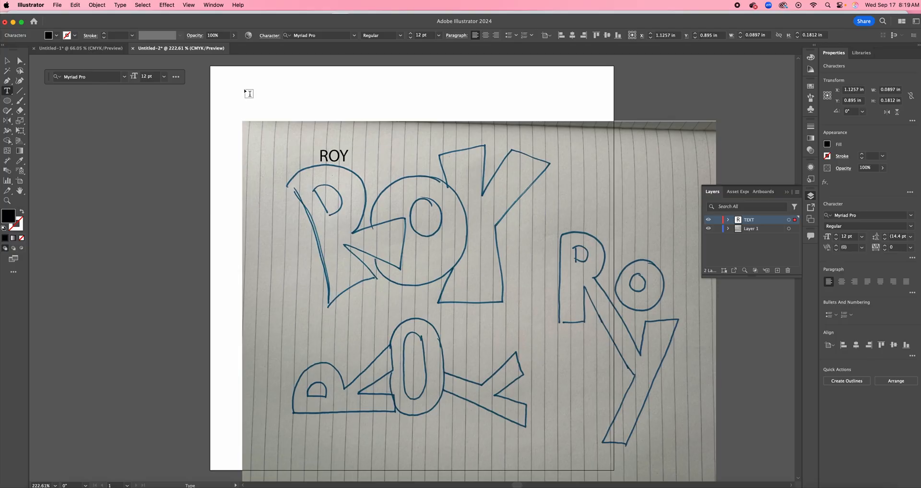
key("Escape")
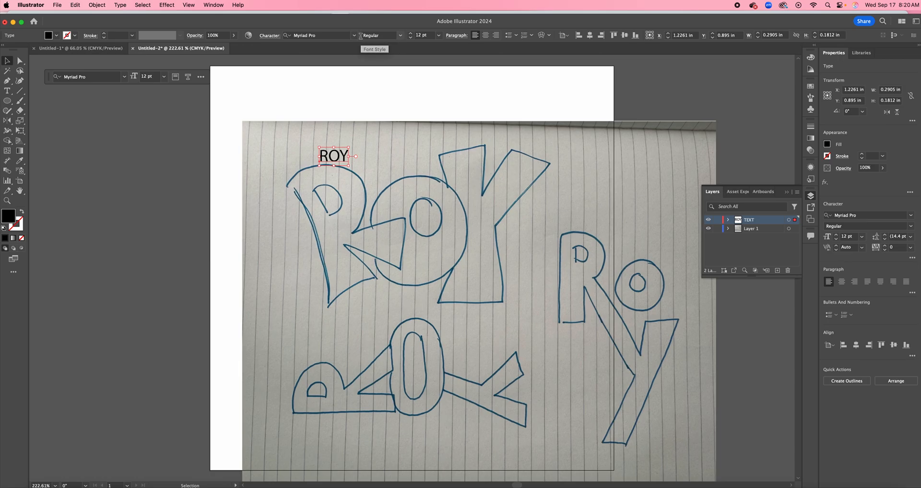
Step: Set the name text's font to Arial Black
left_click(123, 77)
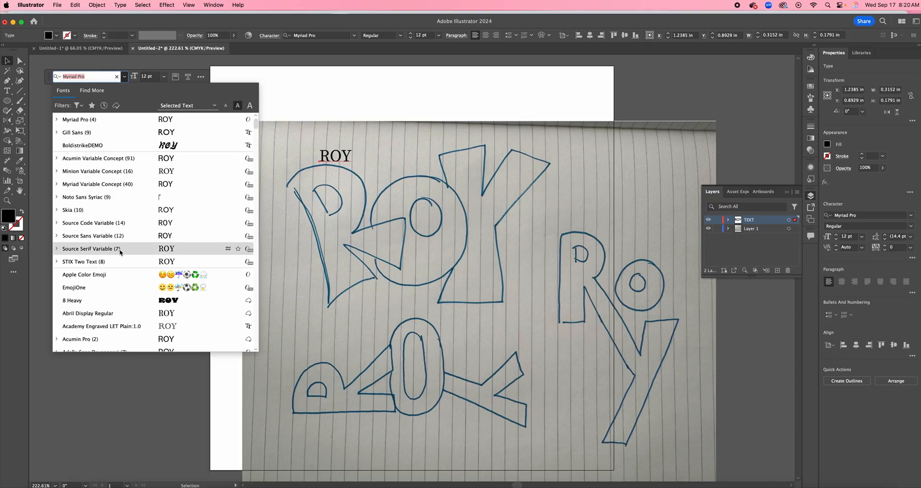
scroll(120, 249, "down", 5)
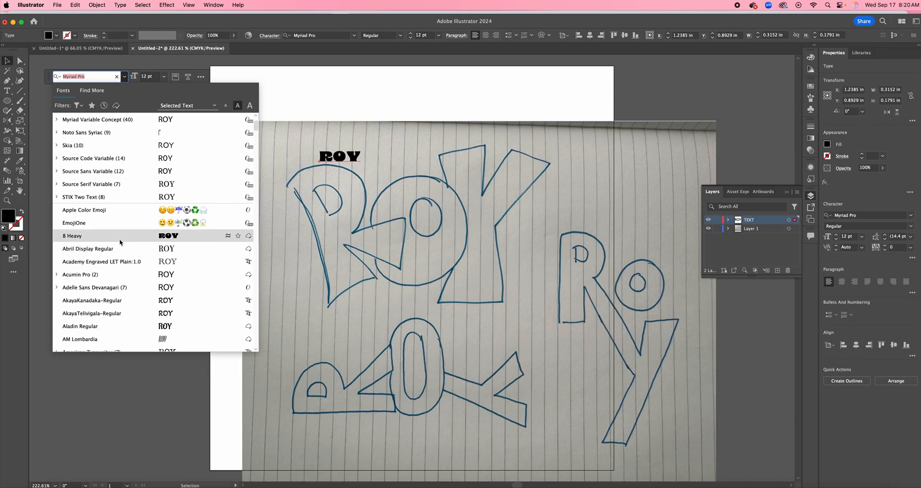
scroll(120, 241, "down", 7)
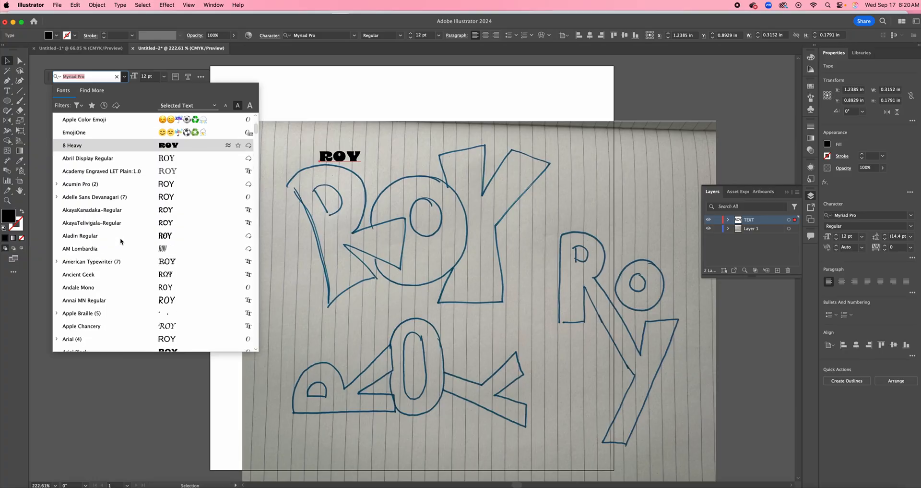
scroll(120, 237, "down", 3)
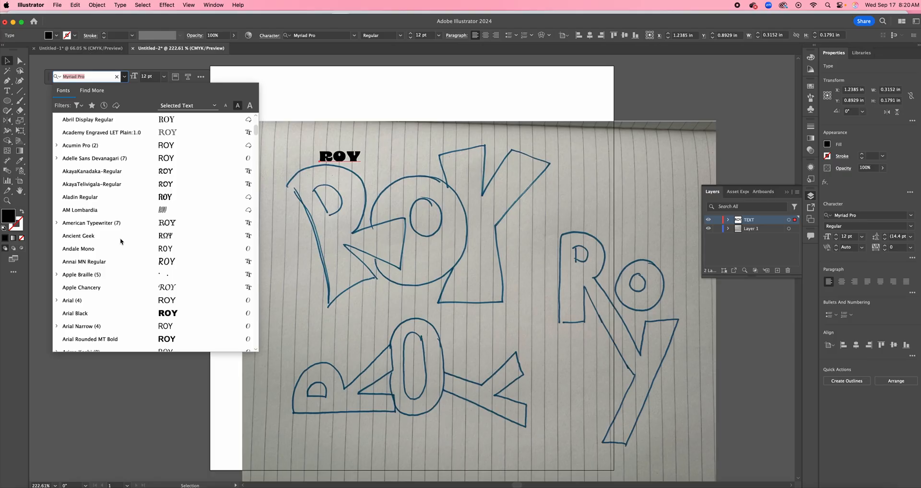
scroll(120, 237, "down", 2)
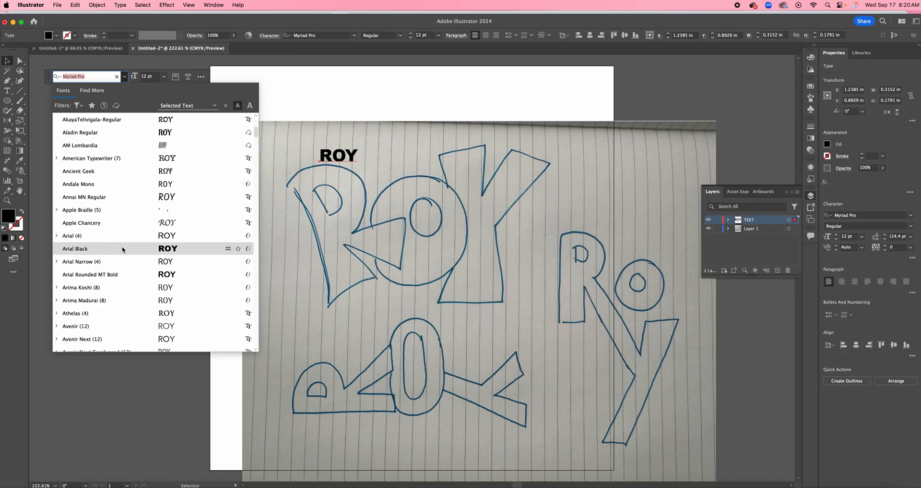
left_click(126, 250)
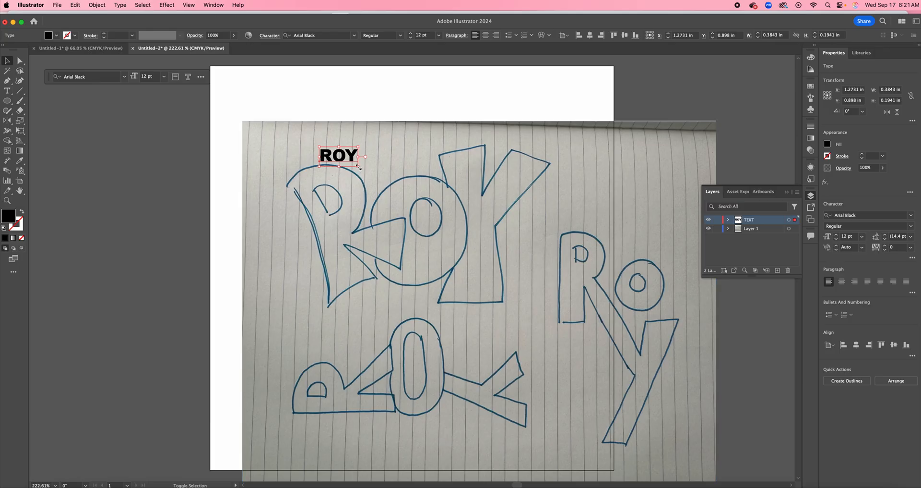
Step: Enlarge the name text to about 3.22 by 1.63 inches and position it over the uppermost sketched lettering
left_click_drag(359, 167, 592, 284)
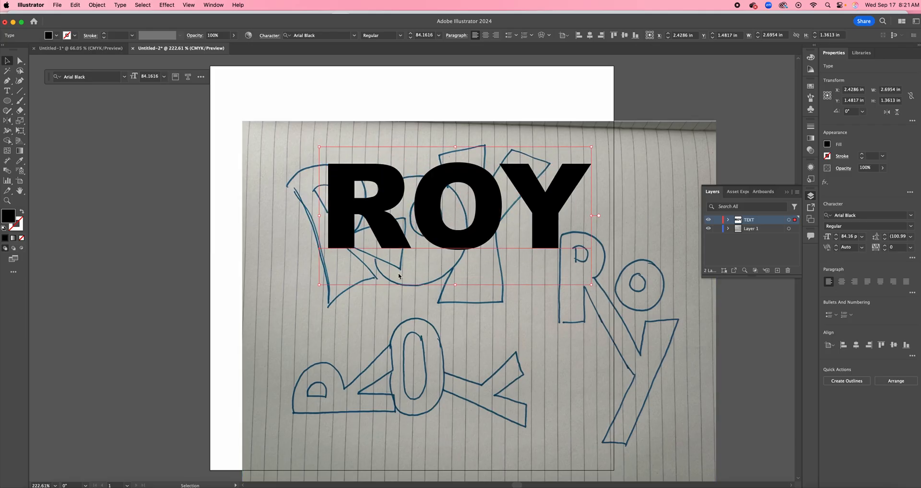
left_click_drag(320, 284, 243, 310)
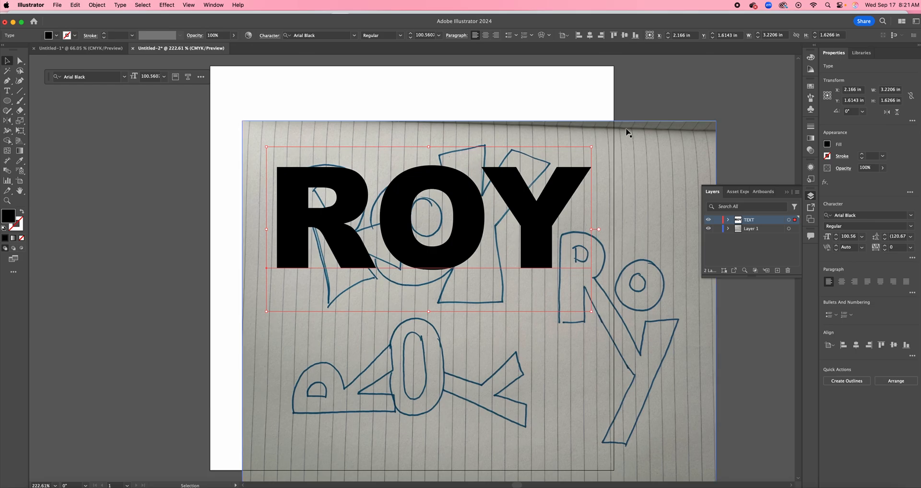
left_click(611, 139)
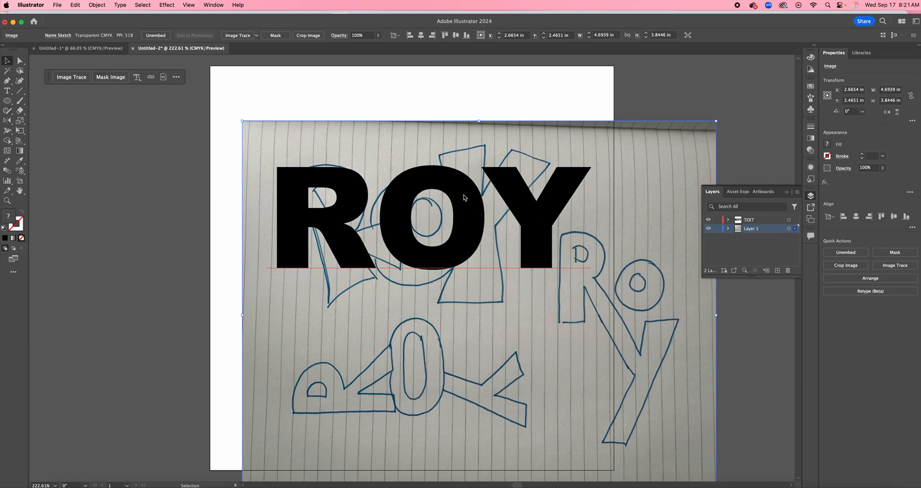
left_click_drag(464, 197, 457, 351)
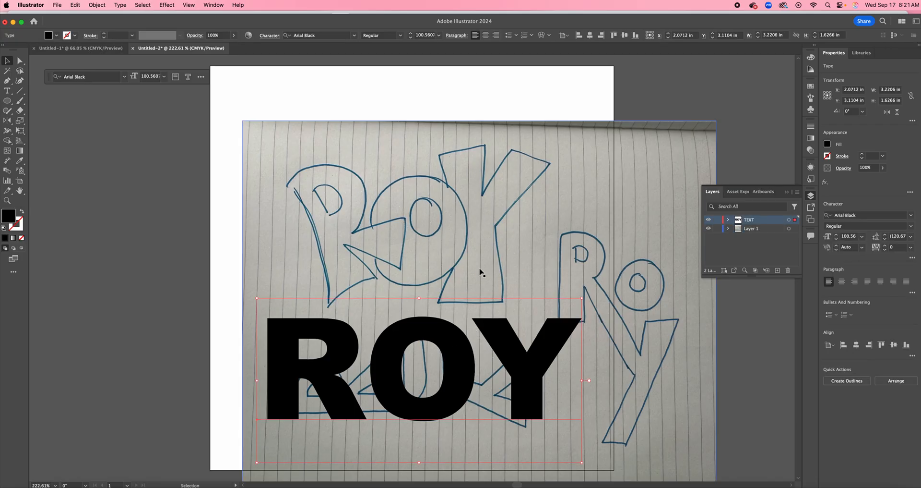
left_click_drag(465, 356, 473, 211)
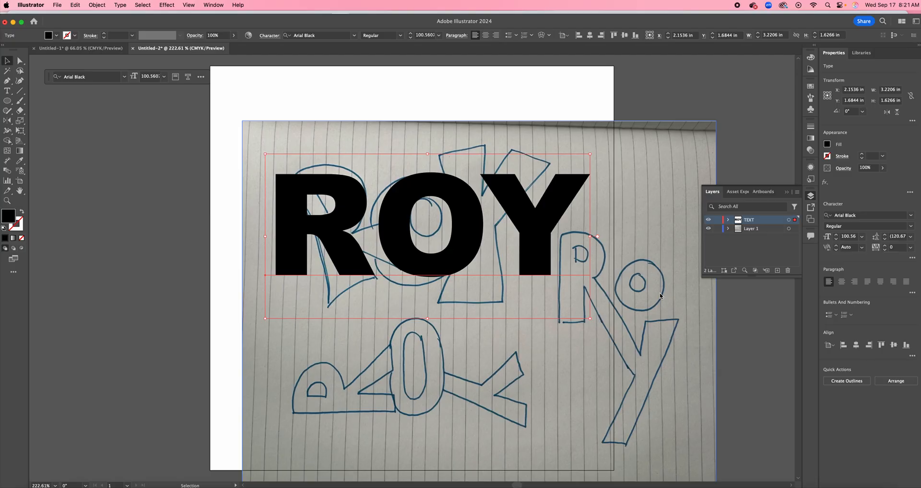
Step: Reduce the sketch image's opacity to 50%
left_click(660, 295)
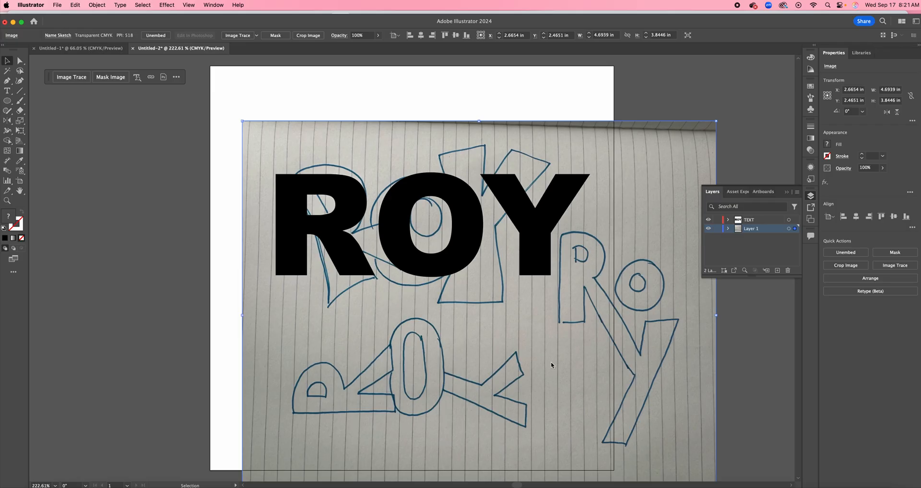
left_click(885, 168)
left_click_drag(883, 178, 867, 182)
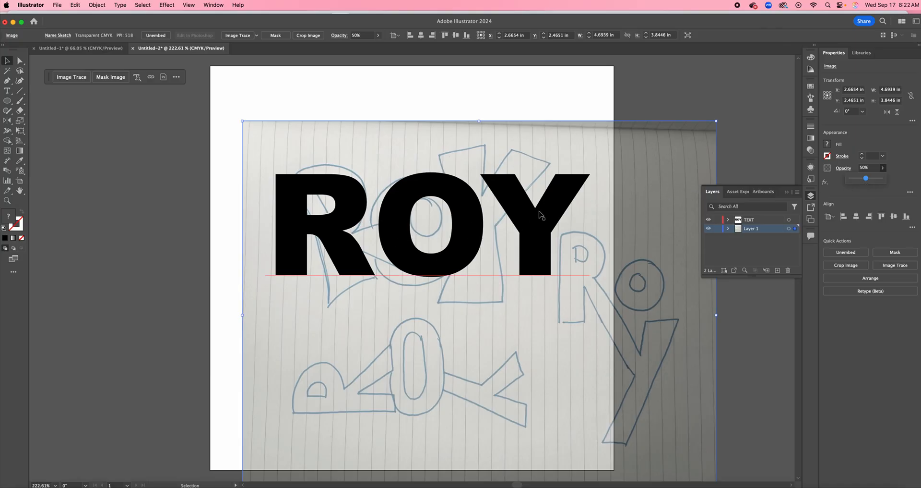
left_click(734, 157)
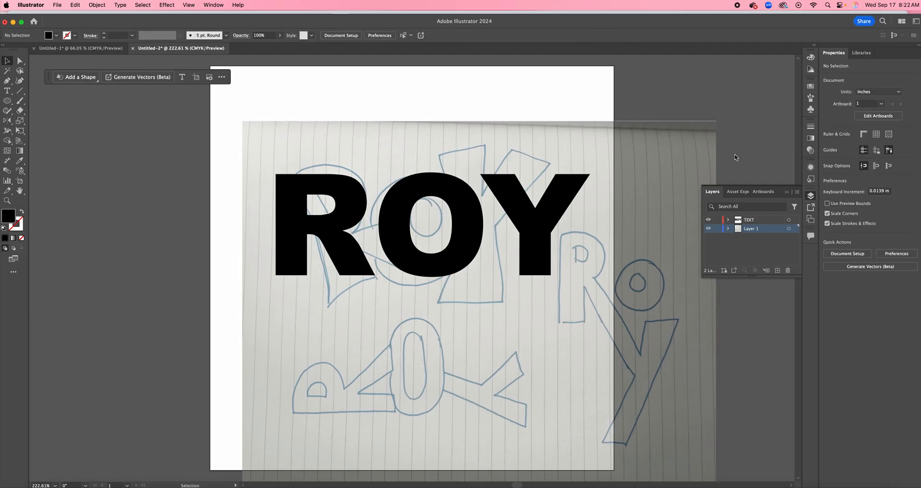
Step: Convert the name text to outlines and shift the outlined lettering slightly up and to the left, to about X 2.10, Y 1.50 in
left_click(533, 228)
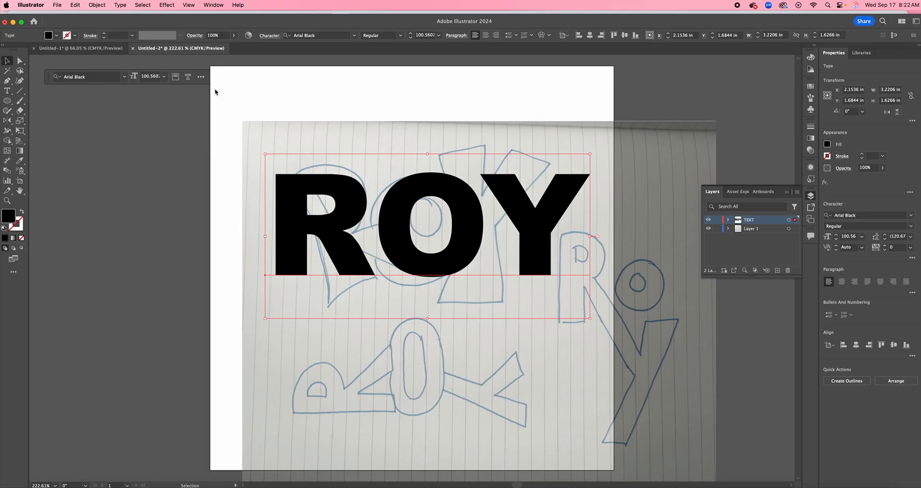
left_click(124, 5)
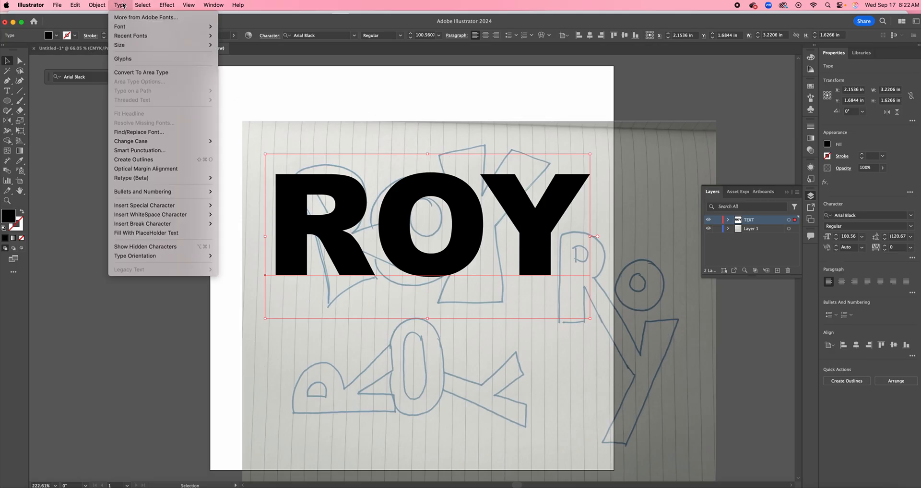
left_click(142, 160)
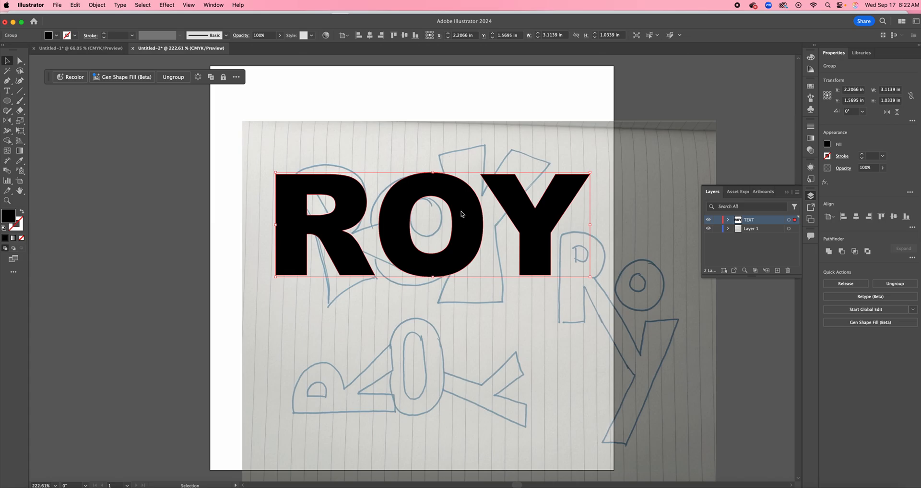
mouse_move(463, 212)
left_mouse_down()
mouse_move(456, 235)
mouse_move(411, 256)
mouse_move(462, 235)
mouse_move(454, 183)
mouse_move(476, 174)
mouse_move(461, 235)
mouse_move(470, 194)
mouse_move(444, 190)
mouse_move(463, 220)
mouse_move(438, 205)
mouse_move(454, 205)
left_mouse_up()
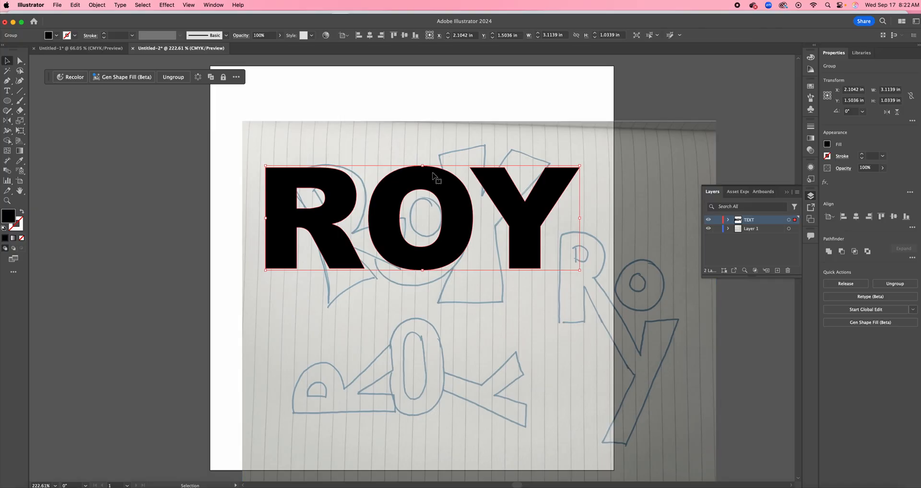
Step: Ungroup the outlined lettering and expand the TEXT layer to list the separate letter paths
left_click(96, 4)
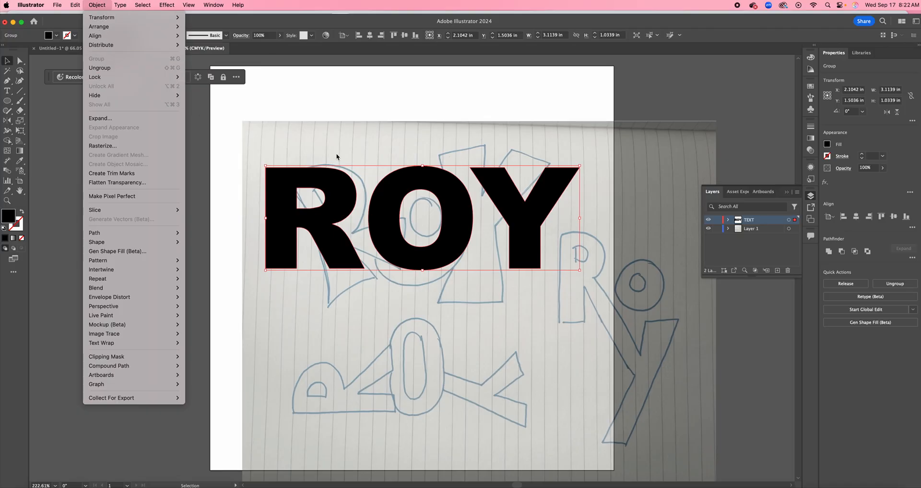
left_click(419, 179)
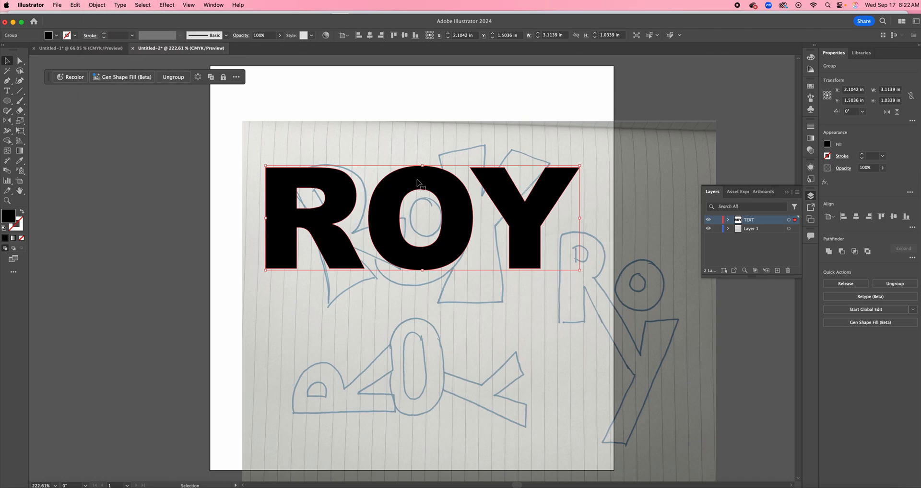
key("a")
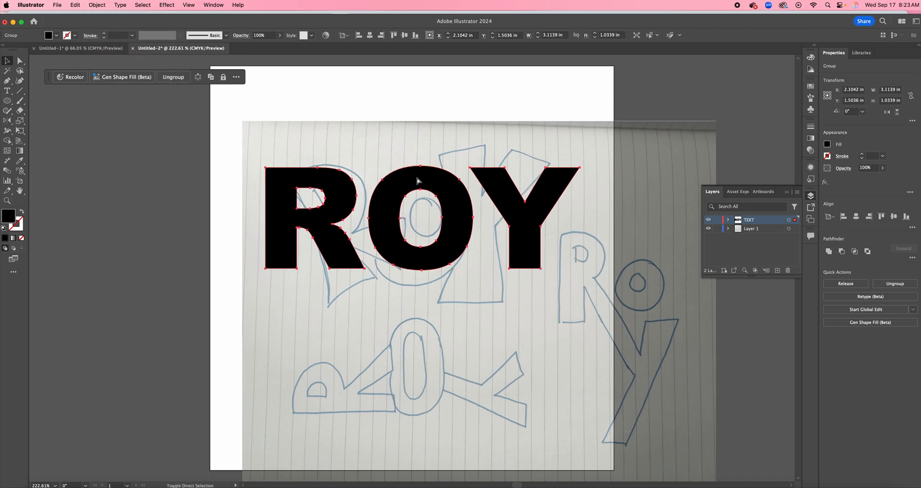
key("super+8")
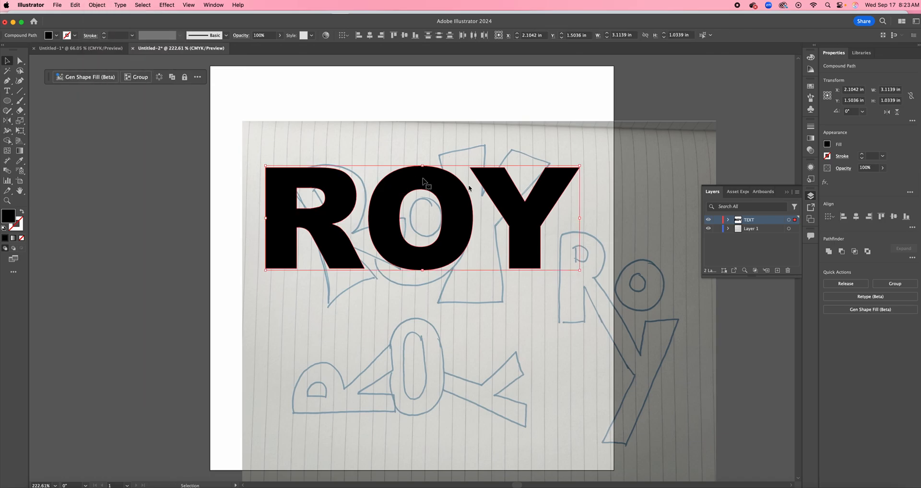
left_click(728, 220)
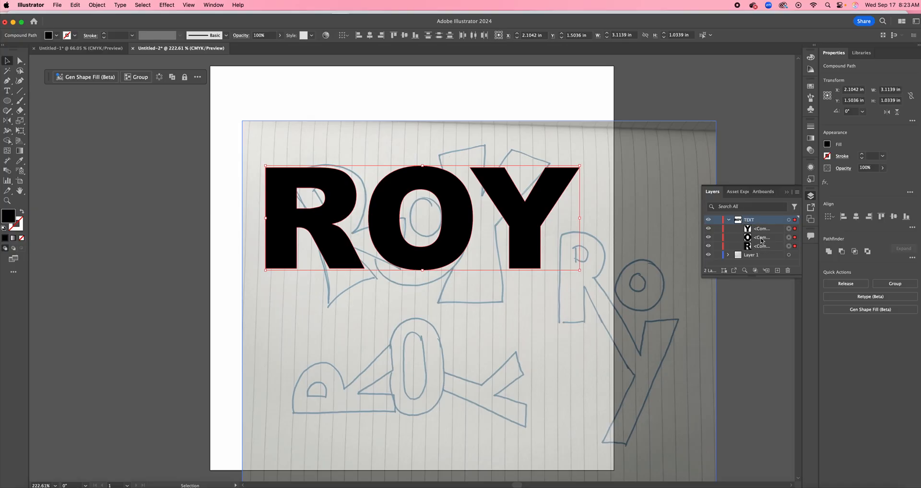
Step: Move the second and third letters below the upper sketch and the R to the artboard's upper middle
left_click(795, 247)
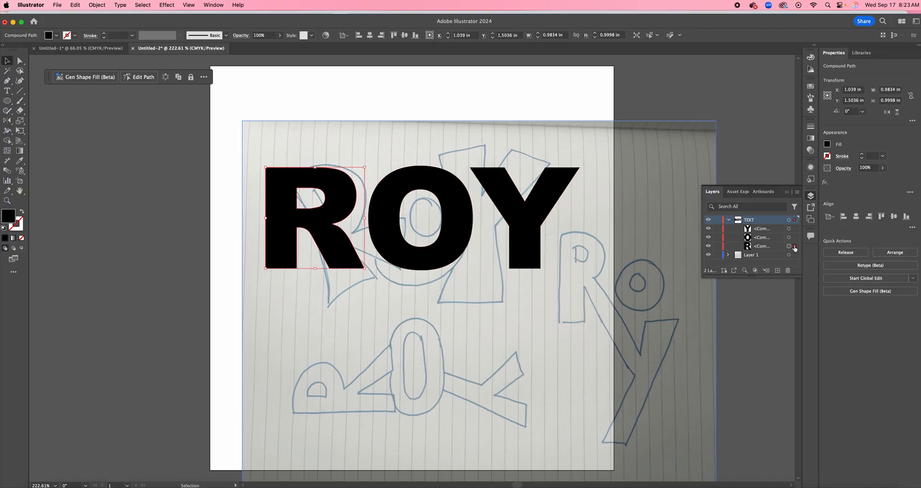
left_click(395, 207)
left_click(508, 211)
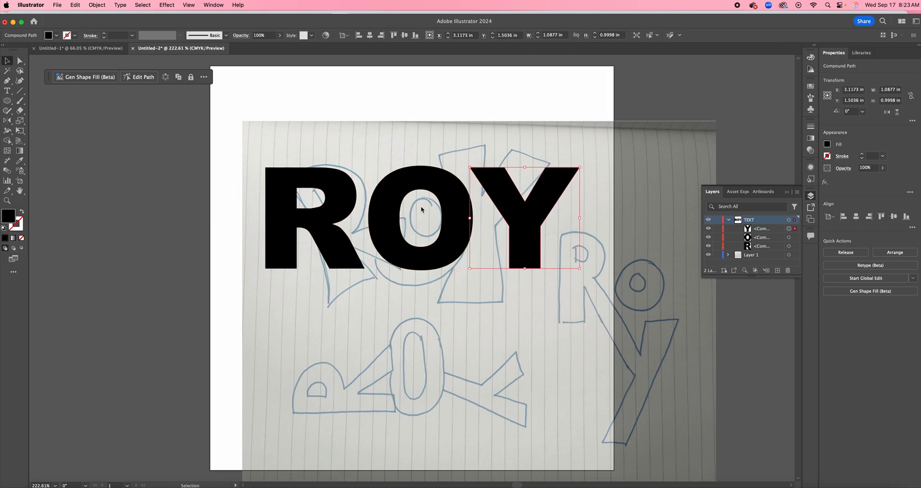
left_click(383, 209)
left_click(331, 212)
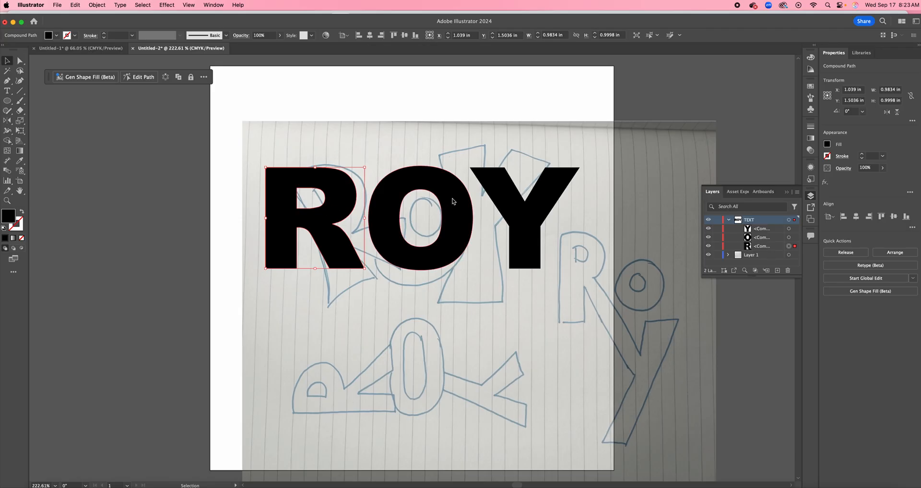
left_click_drag(464, 202, 372, 343)
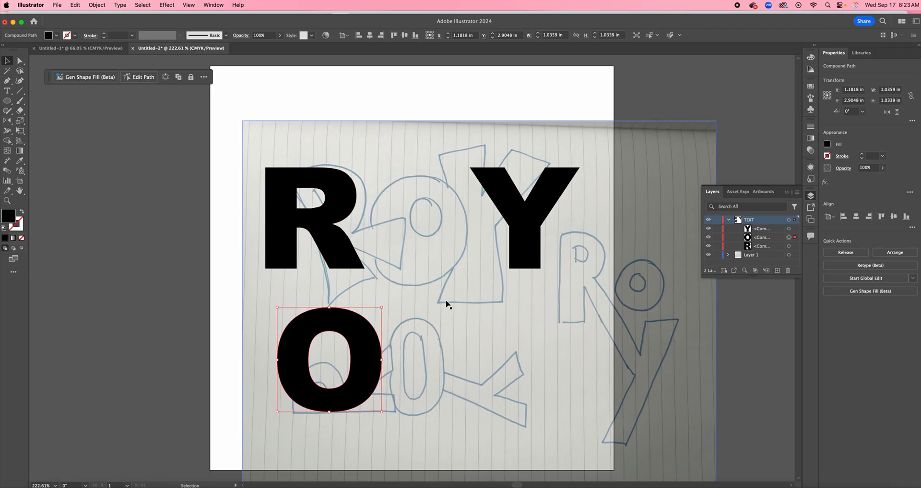
left_click_drag(515, 244, 522, 385)
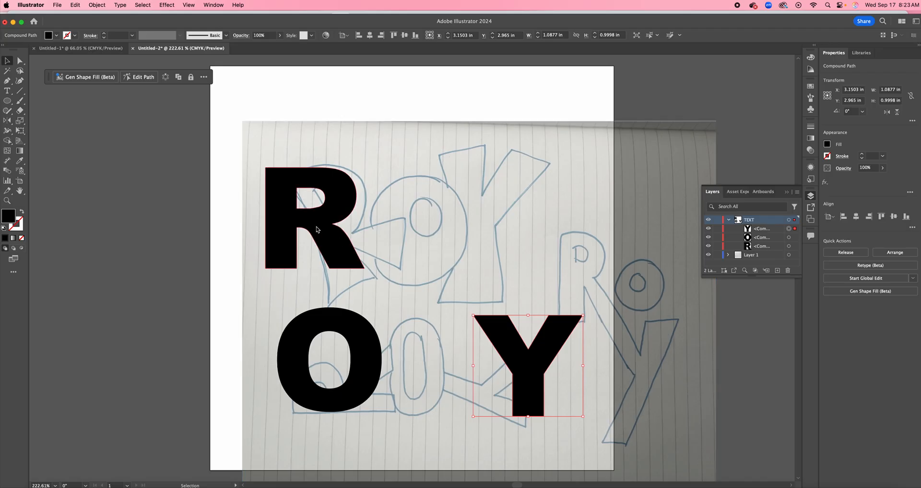
left_click_drag(316, 229, 447, 215)
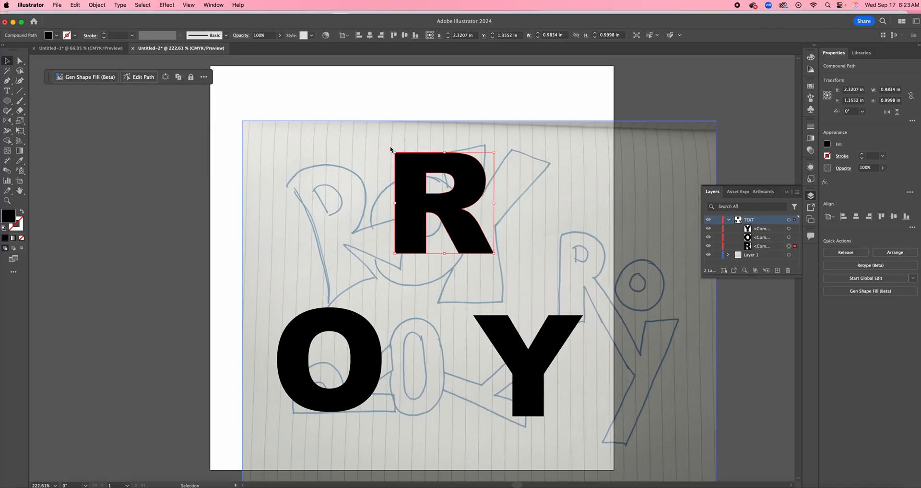
Step: Rotate the R about 27° counterclockwise and show its anchor points with Direct Selection
left_click_drag(392, 149, 365, 176)
mouse_move(415, 206)
left_mouse_down()
mouse_move(378, 206)
mouse_move(423, 203)
mouse_move(418, 192)
left_mouse_up()
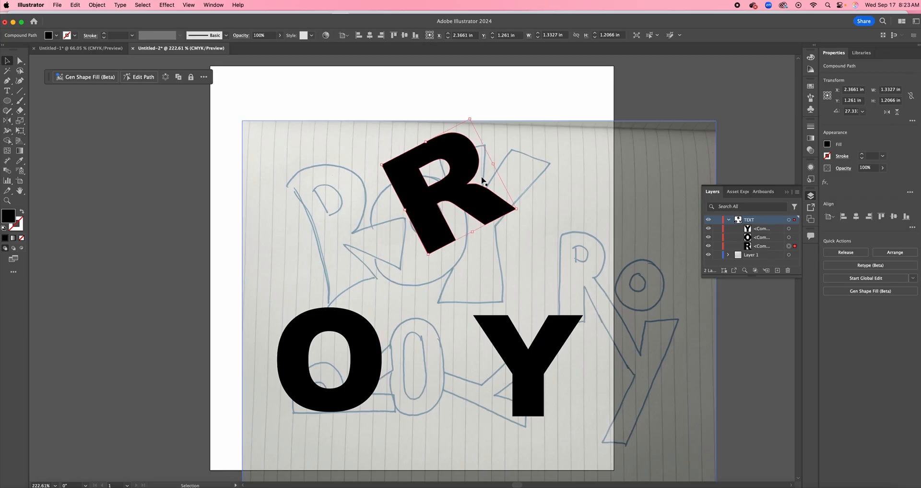
left_click(20, 61)
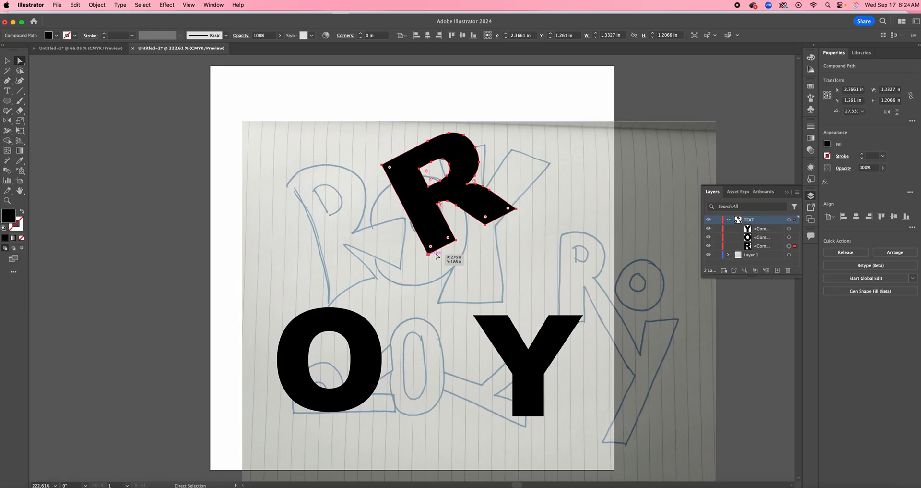
left_click(456, 206)
left_click_drag(456, 206, 456, 222)
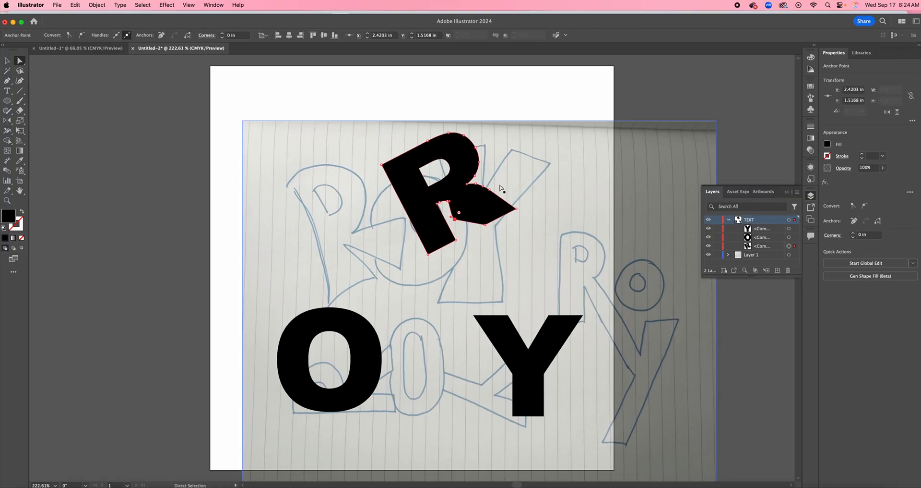
key("super+z")
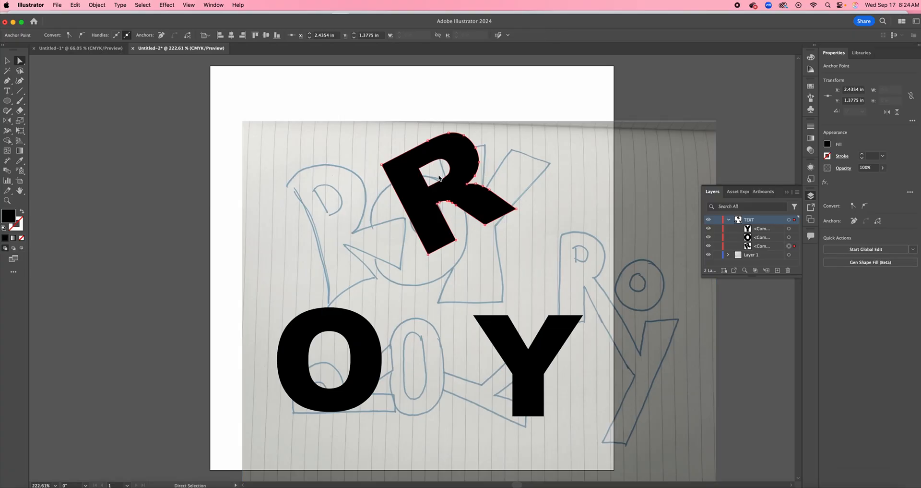
Step: Stretch the lowest corner point of the R's stem downward to about X 2.18, Y 2.07 in, forming a pointed foot
left_click(428, 254)
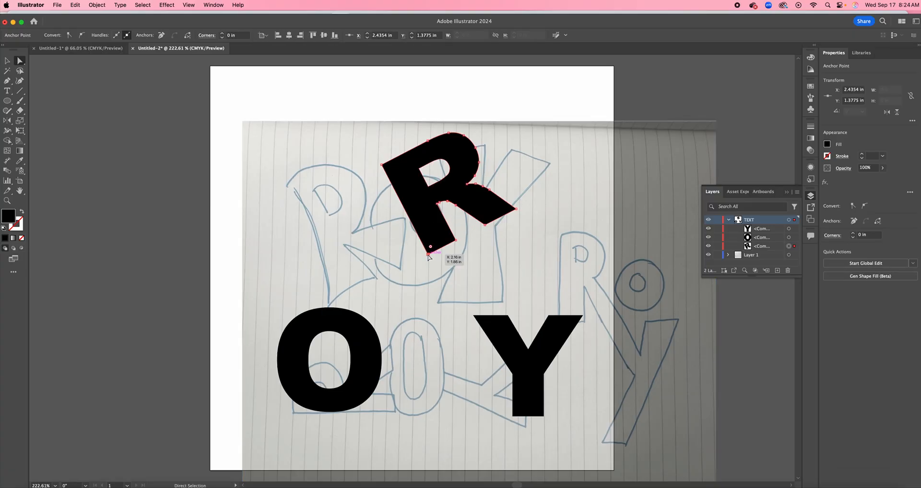
left_click_drag(428, 255, 431, 277)
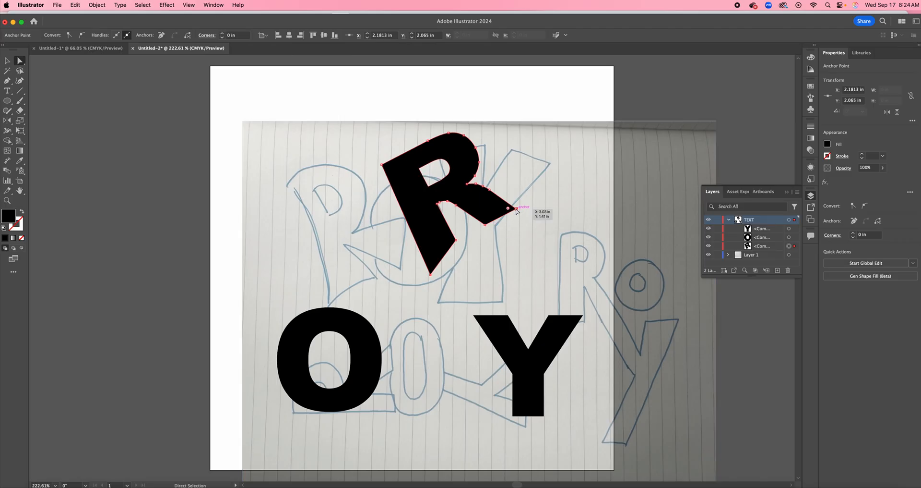
left_click_drag(516, 209, 490, 190)
left_click(489, 191)
key("super+z")
key("super+z")
key("super+z")
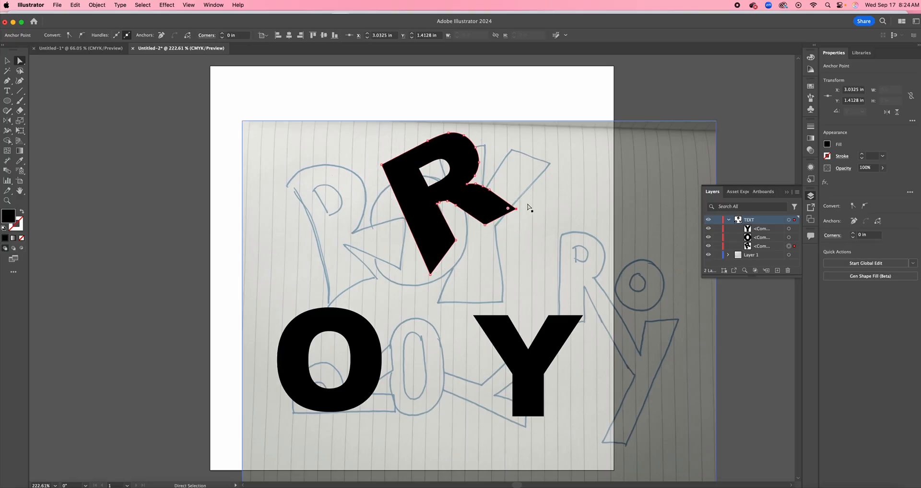
left_click(483, 188, "shift")
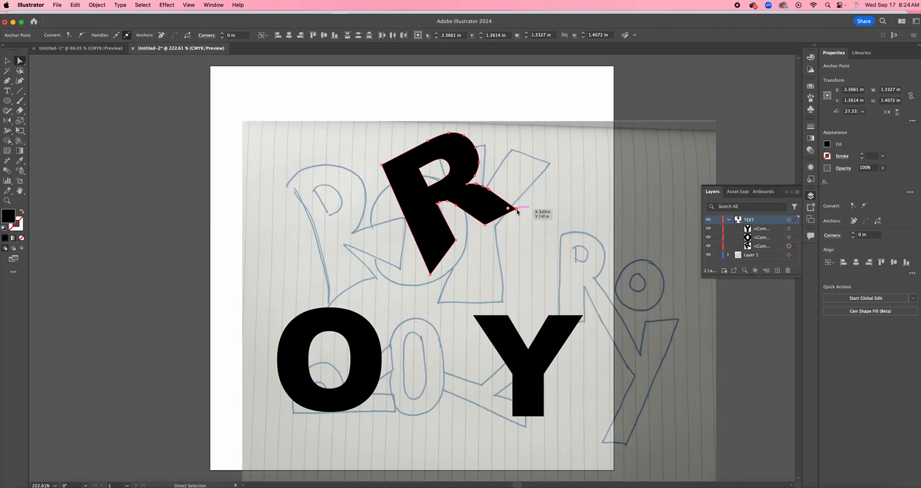
mouse_move(517, 212)
left_mouse_down()
mouse_move(514, 198)
mouse_move(521, 213)
mouse_move(508, 214)
mouse_move(519, 213)
left_mouse_up()
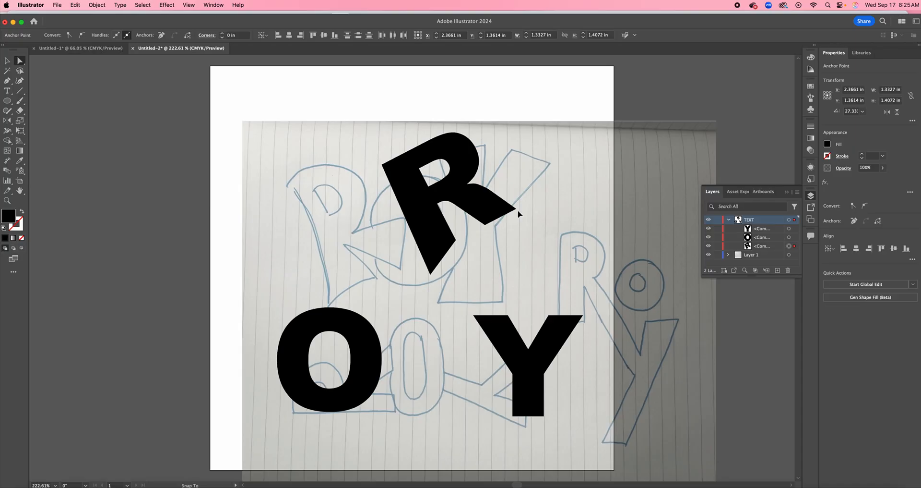
left_click(518, 211)
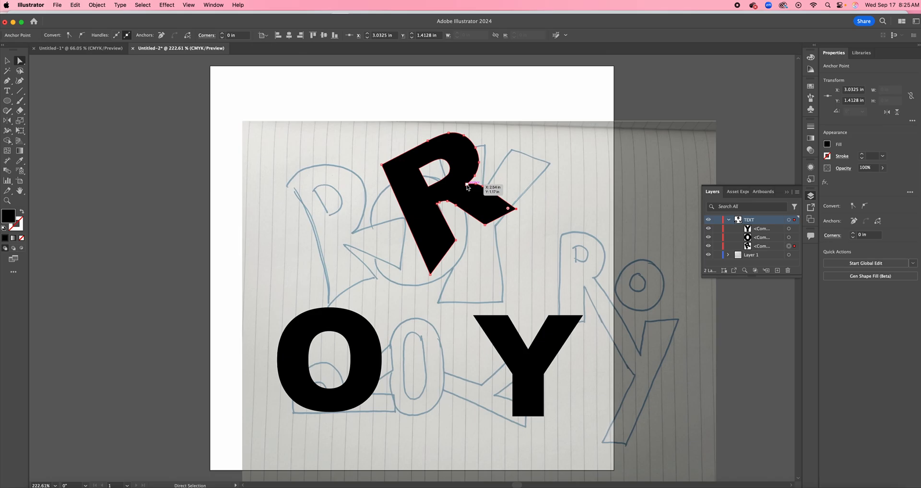
Step: Pull the notch between the R's bowl and leg inward and round the stem's upper outer corner to about 0.21 in
left_click_drag(467, 185, 460, 194)
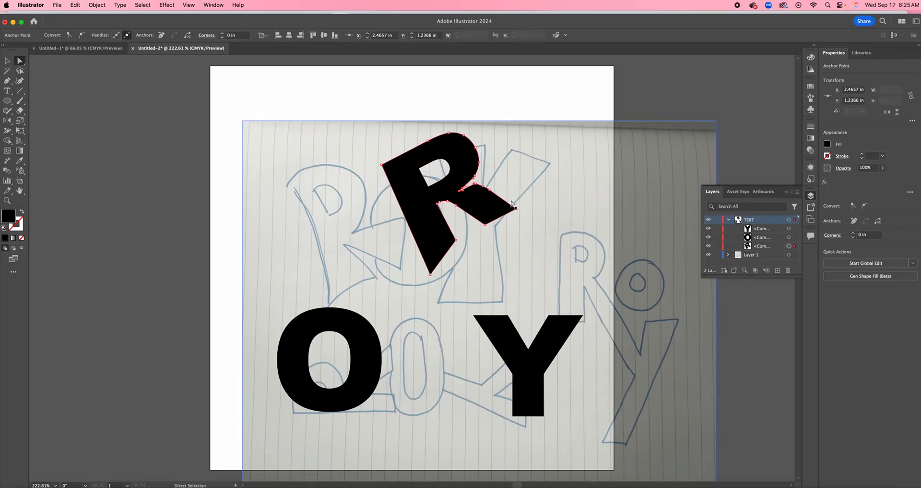
left_click(382, 165)
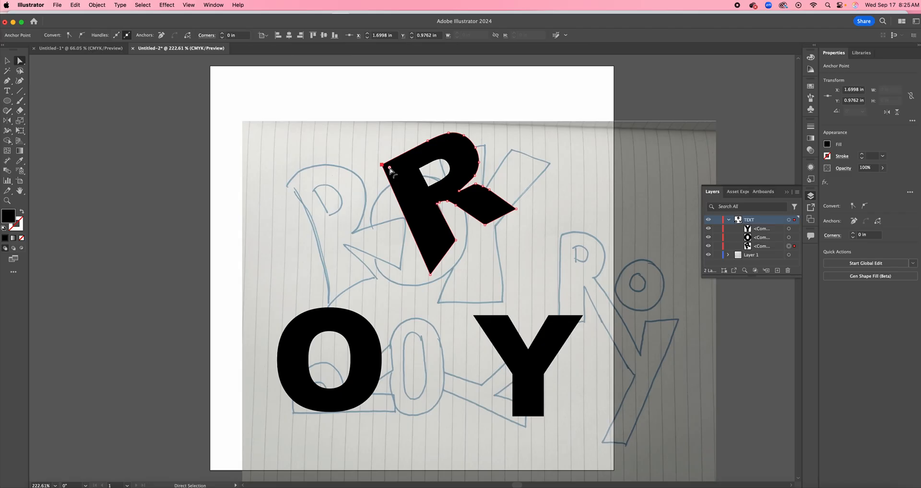
left_click_drag(390, 168, 410, 179)
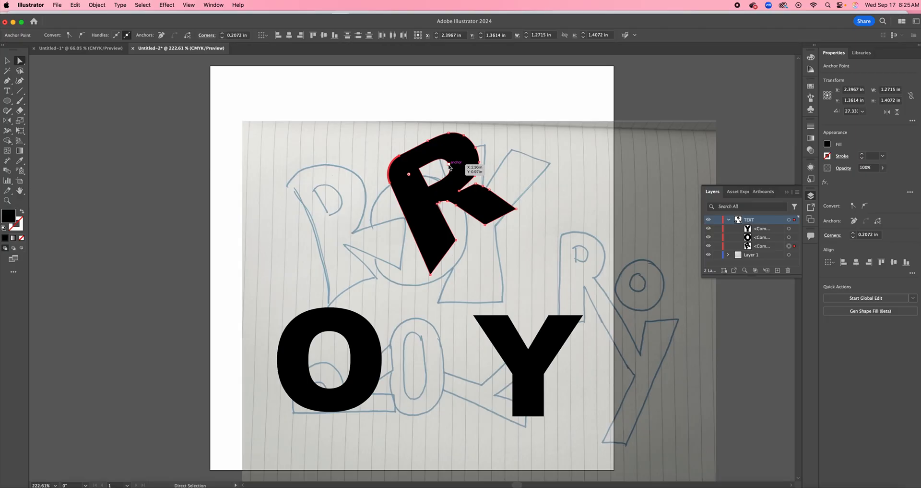
Step: Narrow the R's inner opening by moving its outer curve point inward and round the stem-side corners to about 0.1 in
left_click(450, 167)
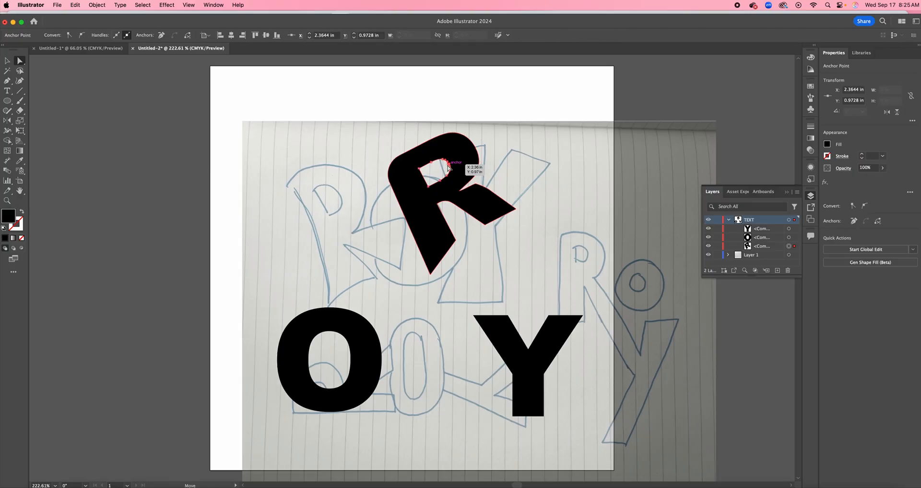
mouse_move(449, 166)
left_mouse_down()
mouse_move(440, 186)
mouse_move(431, 165)
left_mouse_up()
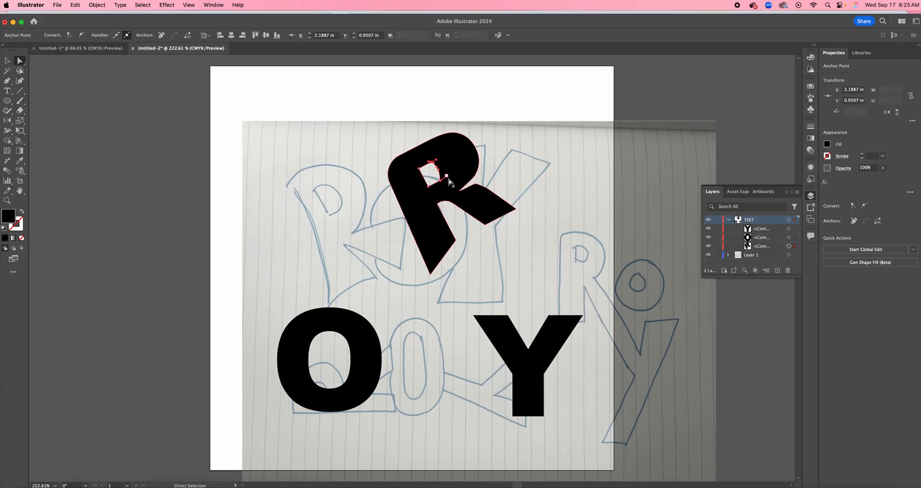
left_click(430, 186)
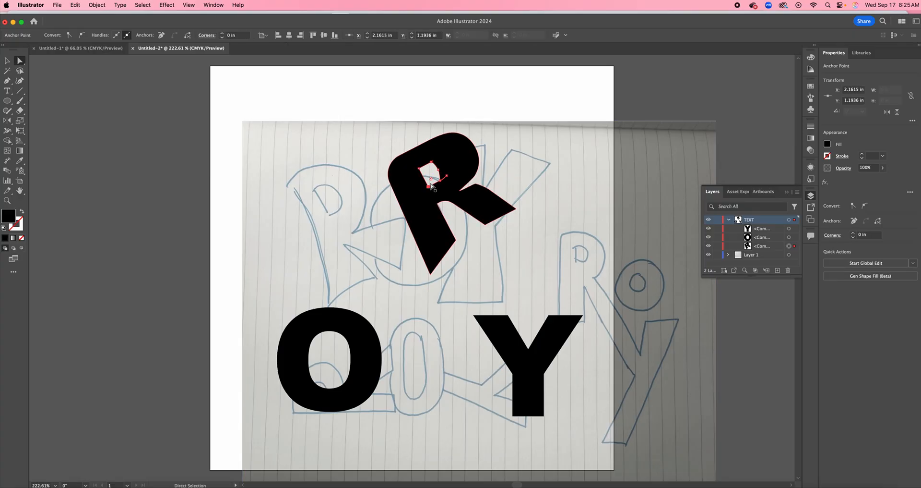
left_click_drag(431, 179, 432, 176)
left_click(419, 169)
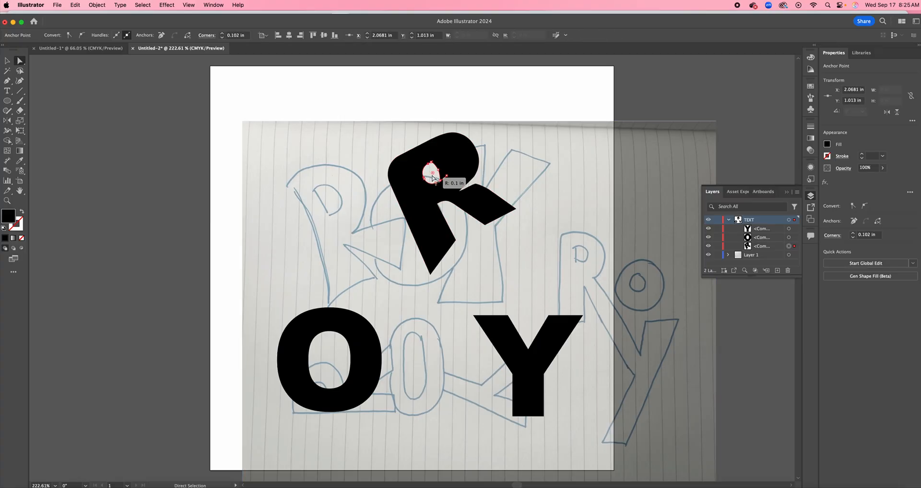
left_click(445, 178)
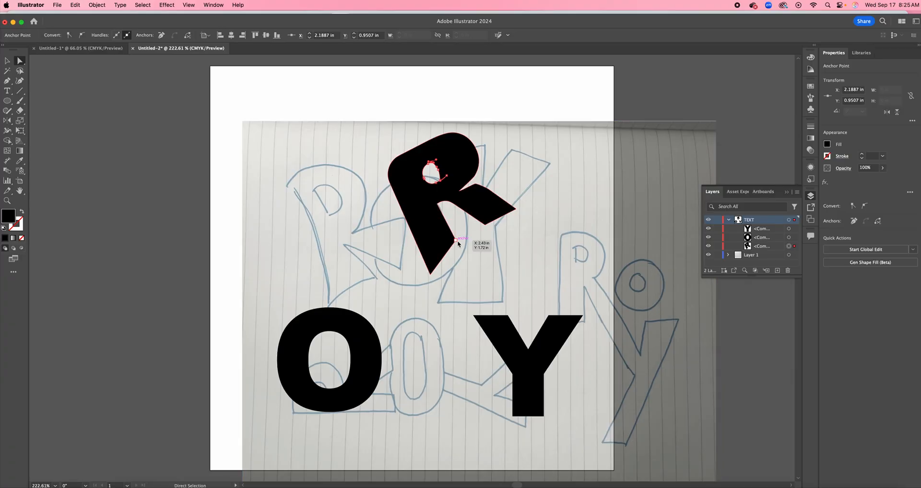
Step: Round the right corner of the R stem's foot to a radius of about 0.1 in
left_click(457, 240)
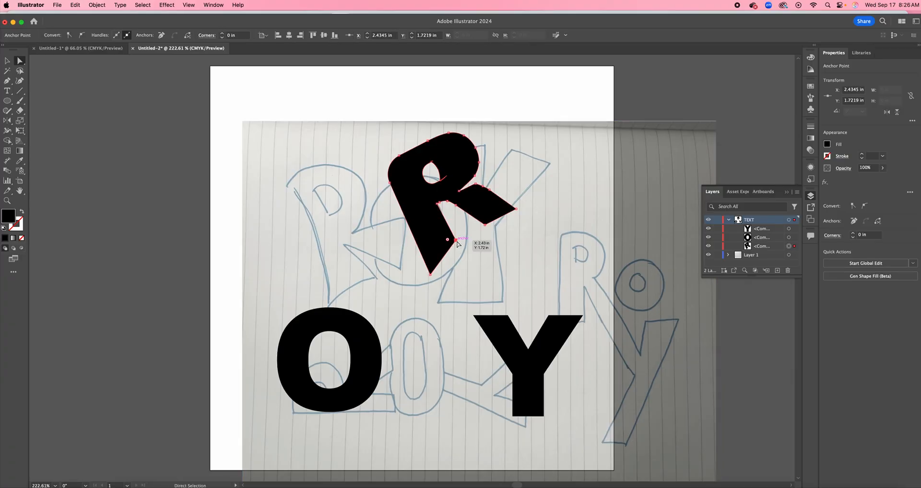
left_click_drag(448, 240, 445, 239)
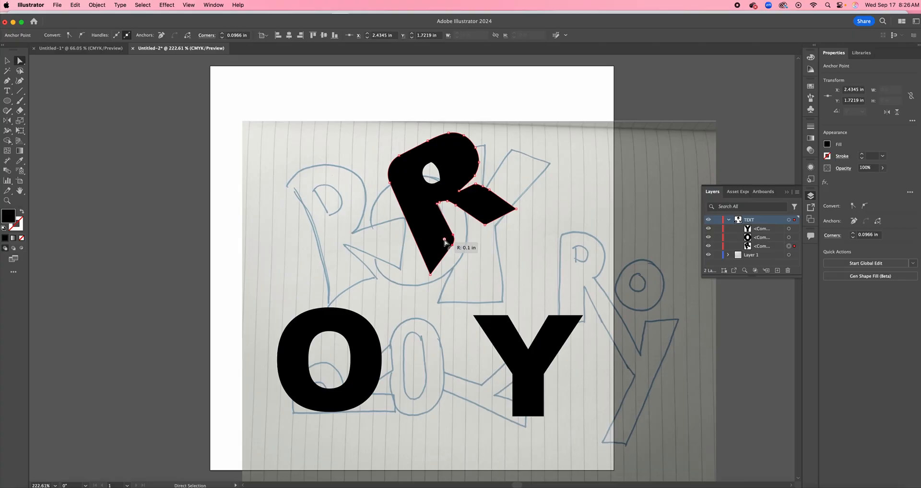
Step: Round the lowest corner of the R stem's pointed foot to a radius of about 0.08 in
left_click(431, 274)
left_click_drag(432, 270, 432, 264)
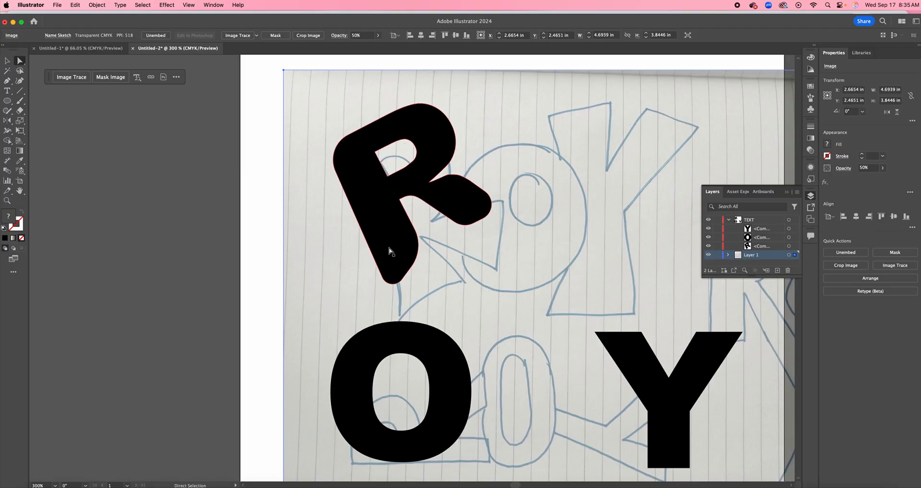
Step: Pull the curve handle at the R stem's lower outer anchor out into a hooked tail and round its inner corner to about 0.58 in
left_click(386, 251)
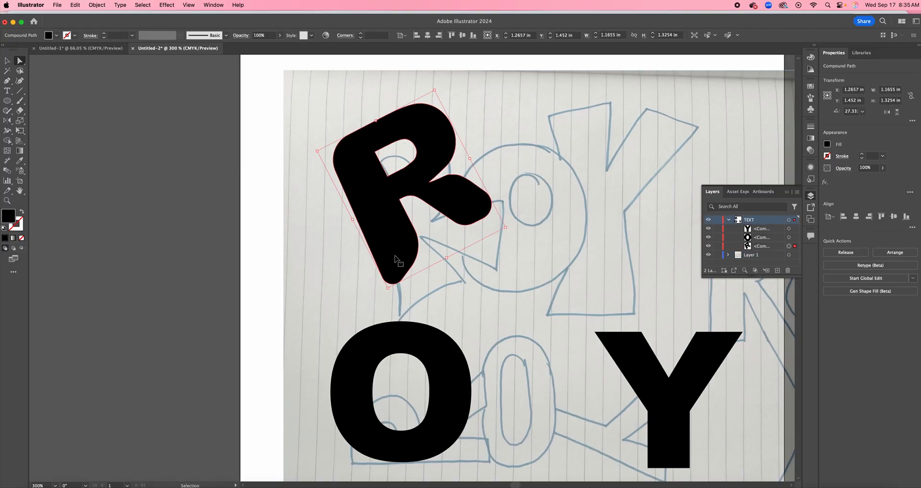
key("super+equal")
key("super+equal")
key("super+equal")
scroll(323, 328, "down", 5)
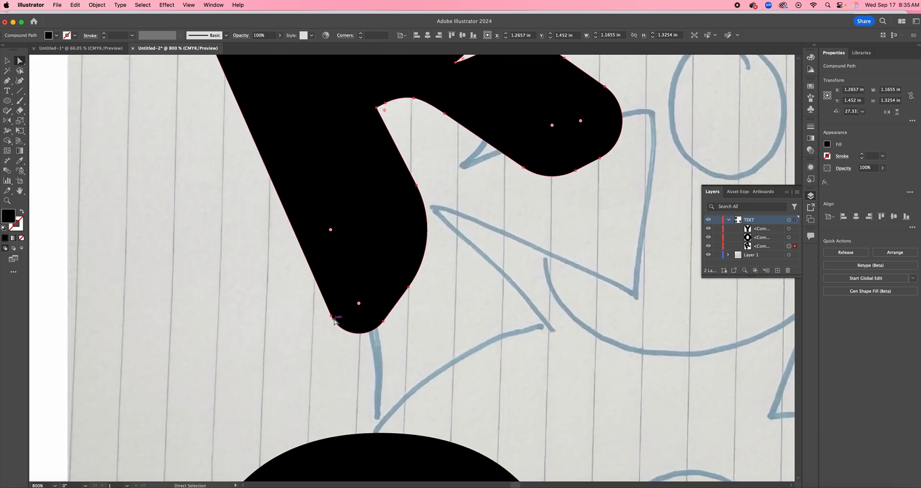
left_click(332, 317)
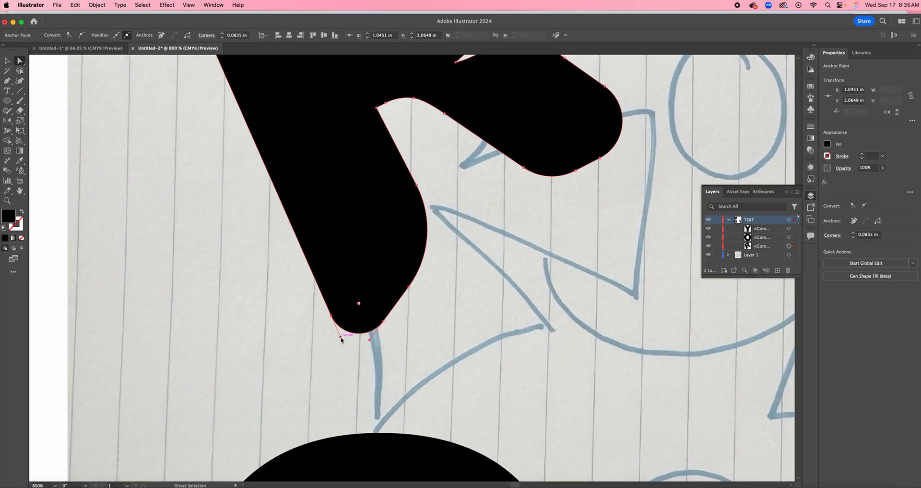
left_click_drag(341, 338, 96, 457)
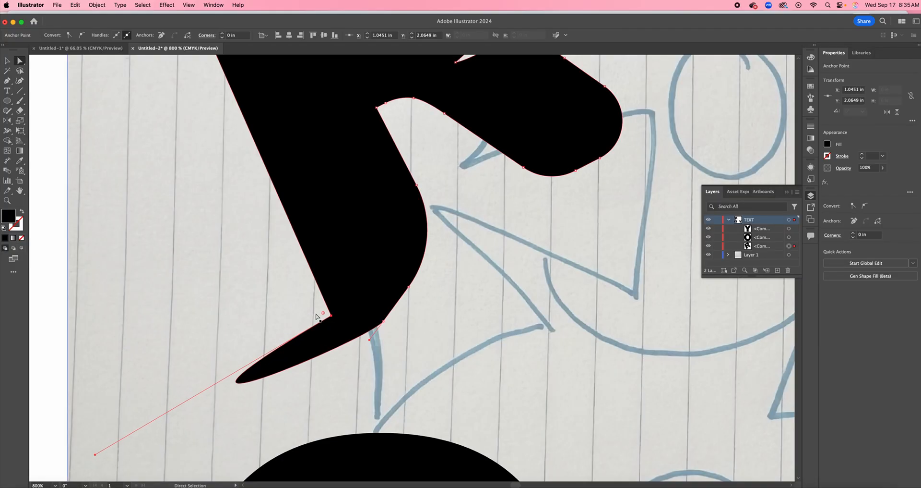
left_click_drag(323, 314, 56, 263)
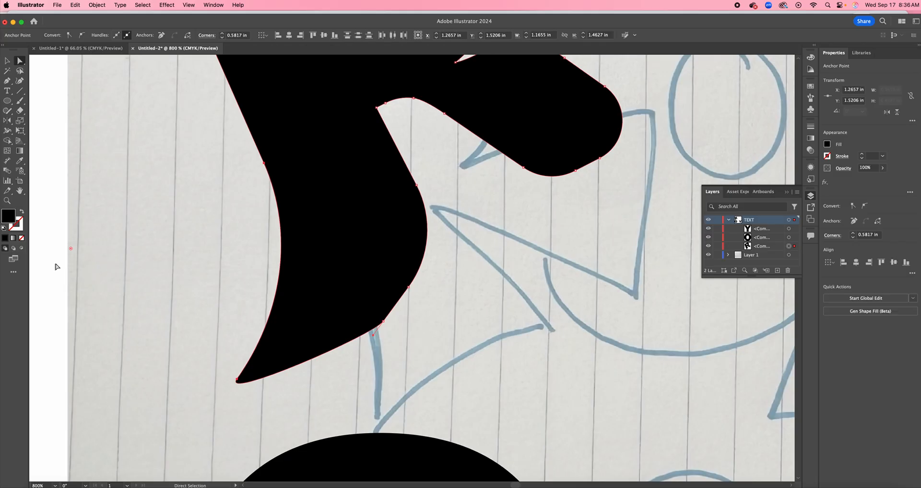
Step: Bulge the tail's lower edge outward with its curve handle and round the notch between the R's stem and leg to about 0.03 in
left_click(383, 321)
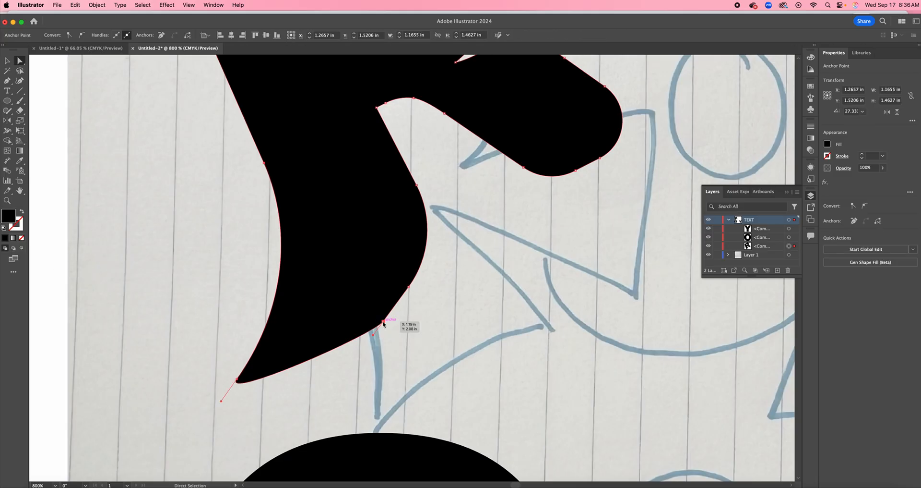
left_click_drag(373, 334, 320, 381)
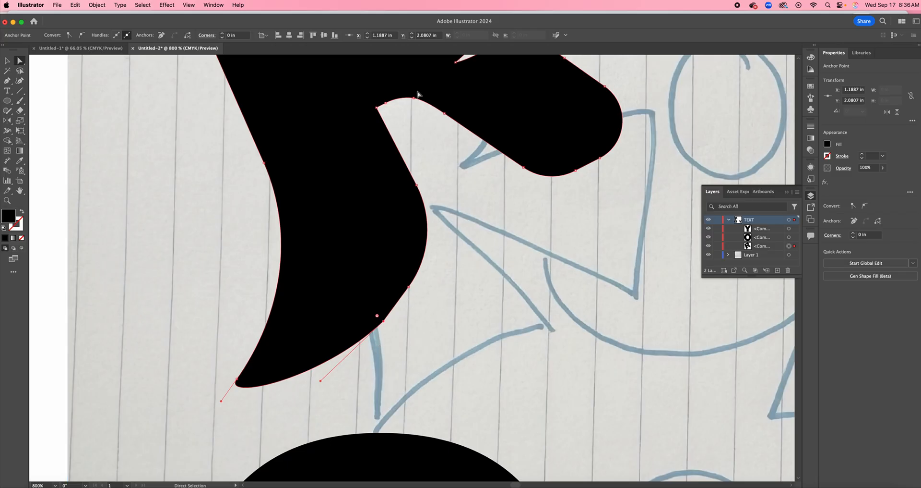
left_click(377, 108)
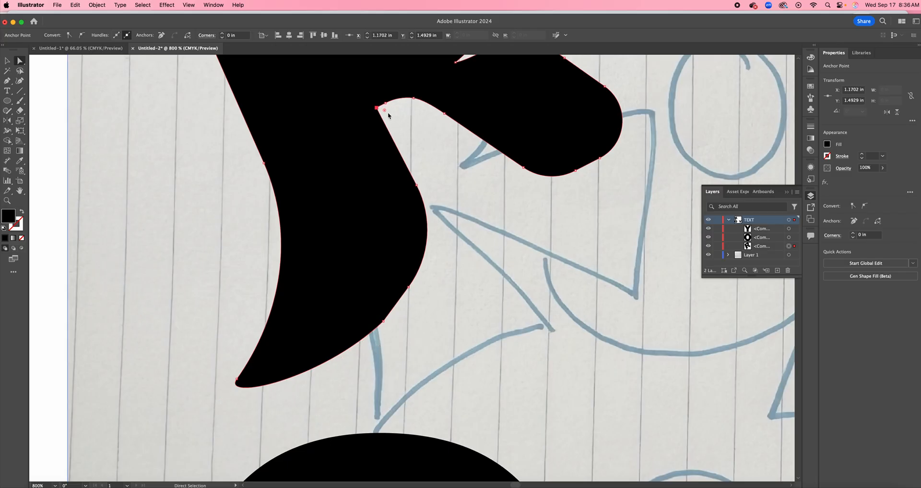
left_click_drag(385, 110, 402, 118)
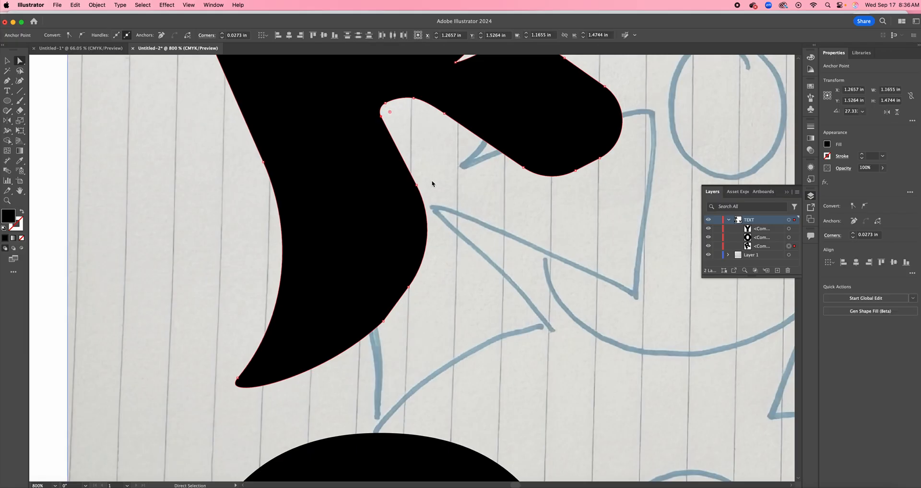
Step: Round both stem-side corners of the R's inner opening, the lower one to a radius of about 0.06 in
key("super+minus")
key("super+minus")
key("super+minus")
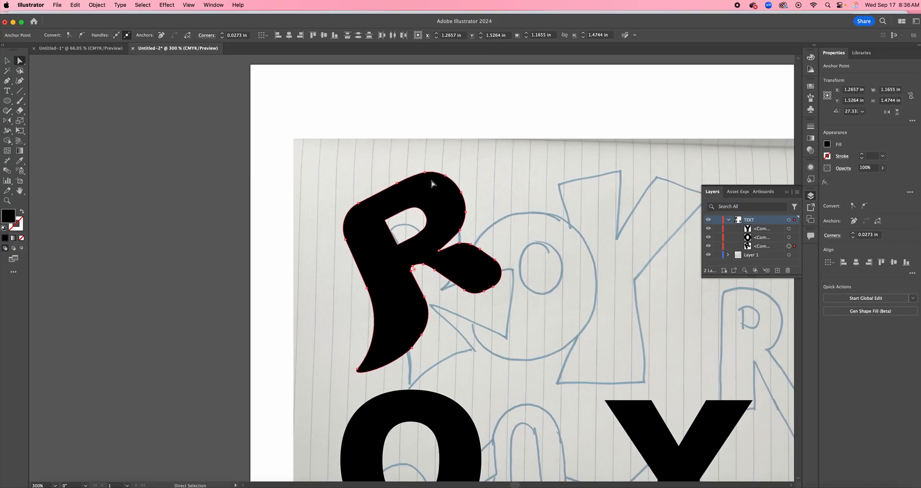
left_click(385, 220)
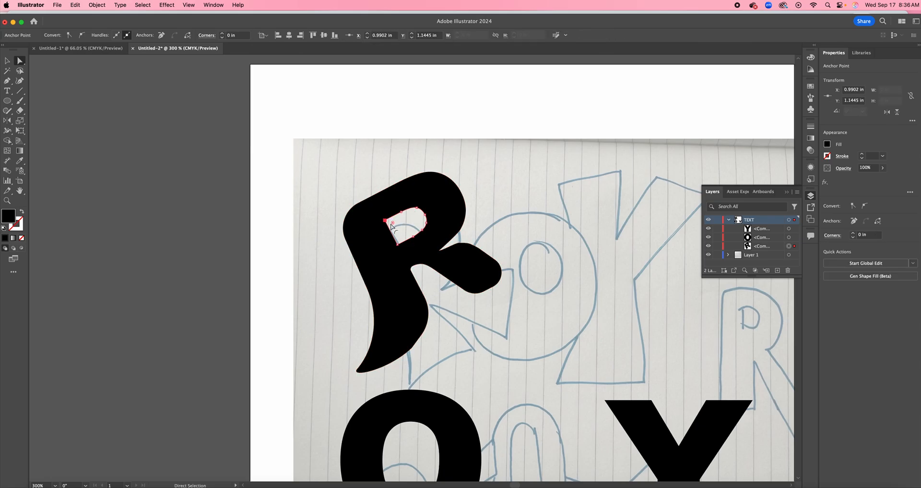
left_click_drag(394, 224, 398, 229)
left_click(398, 245)
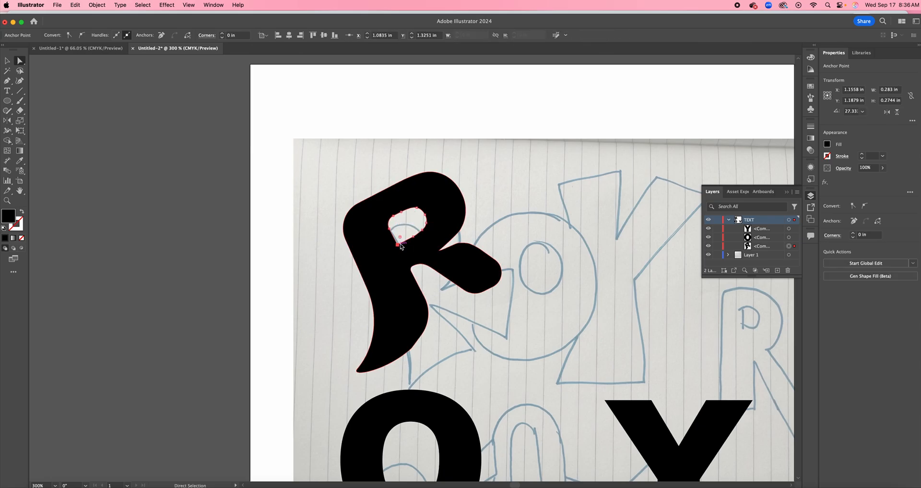
left_click_drag(400, 236, 402, 237)
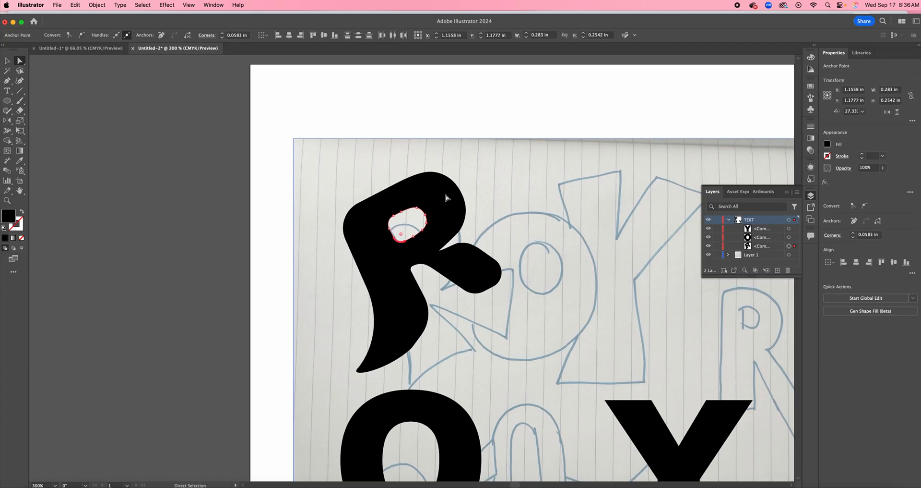
left_click(445, 206)
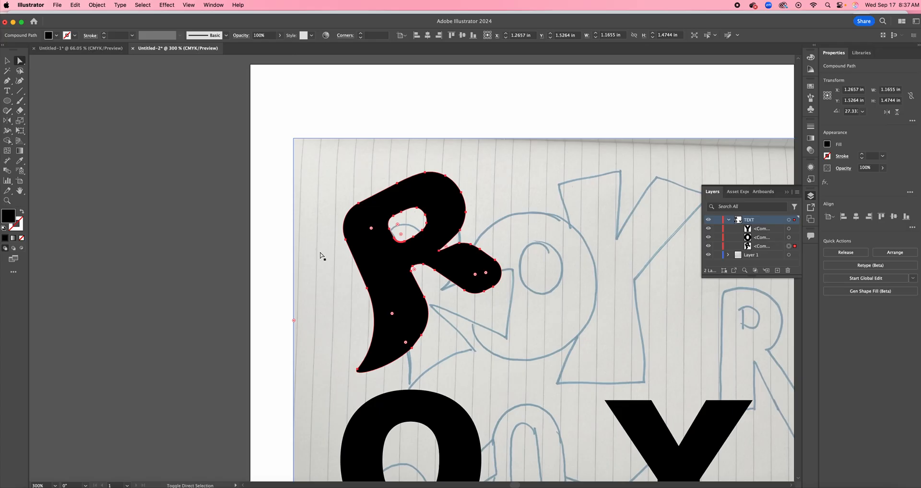
key("super+shift+5")
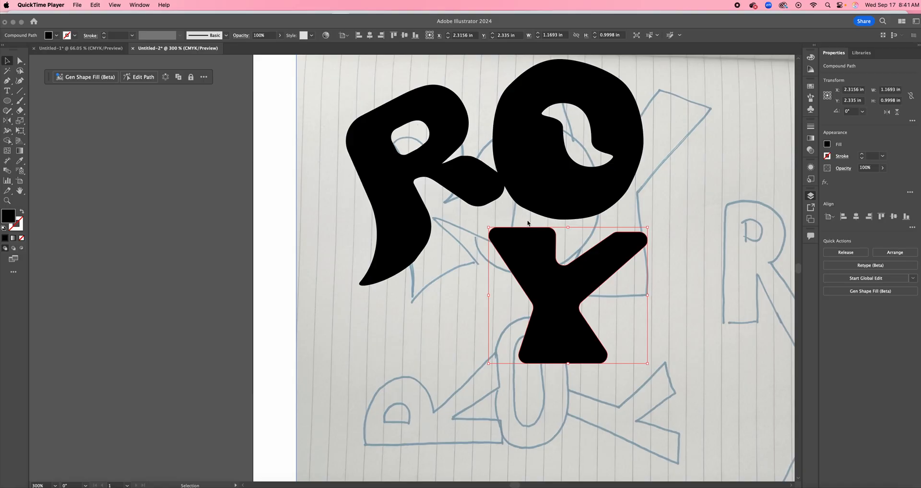
Step: Move the Y up beside the O to about X 3.38, Y 1.19 in, completing the word's row
left_click(553, 301)
left_click_drag(555, 296, 702, 144)
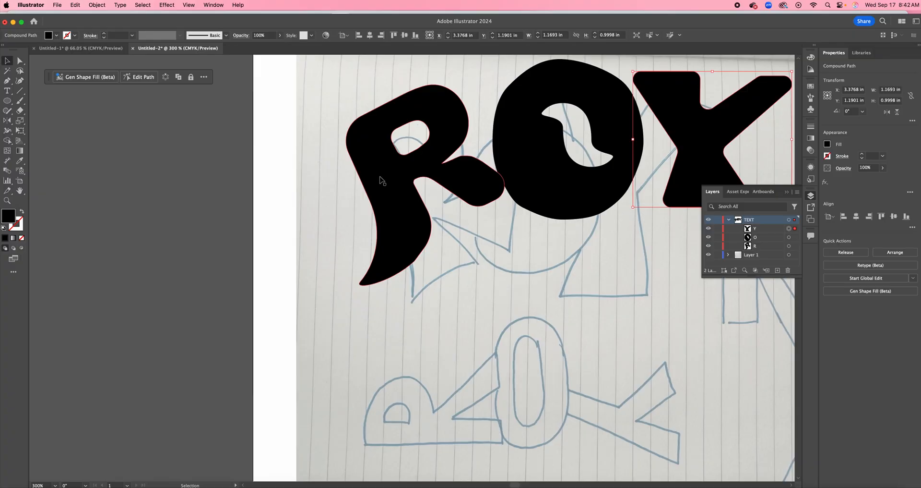
Step: Select the R, O and Y together and move them below the uppermost sketch to about X 1.96, Y 3.06 in
left_click(749, 246)
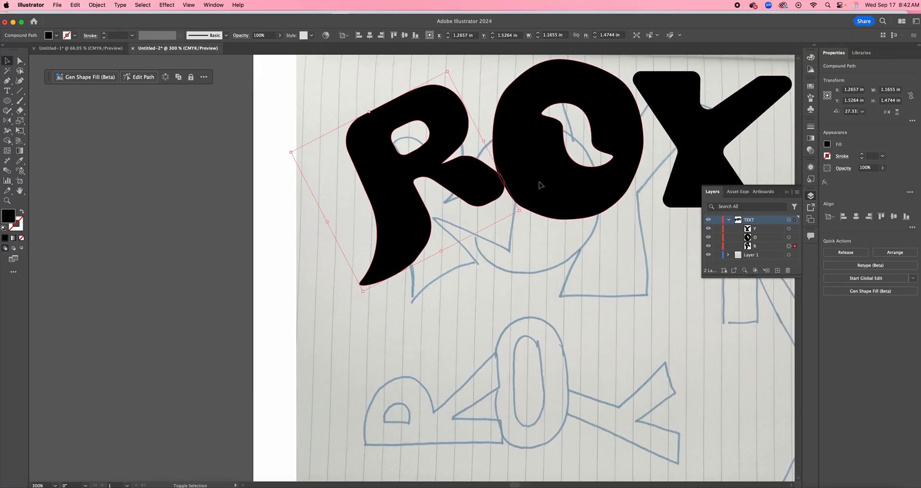
left_click(541, 185, "shift")
left_click(690, 175, "shift")
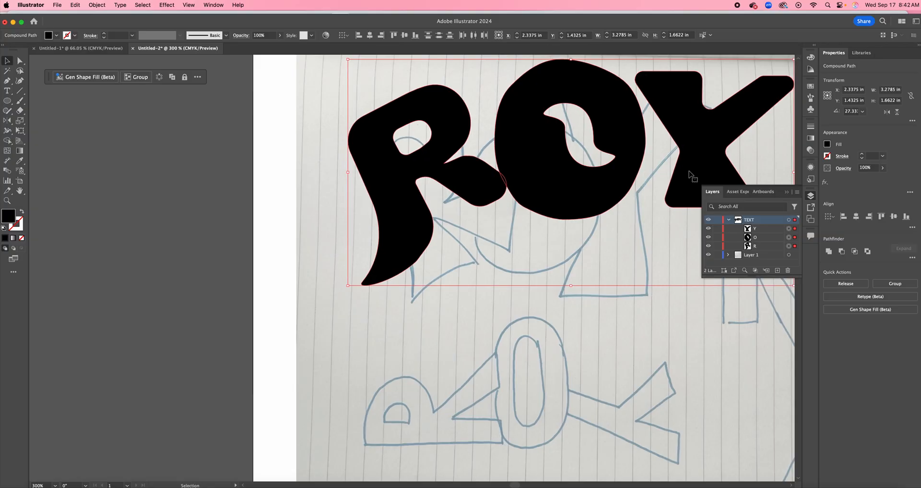
left_click_drag(691, 174, 645, 379)
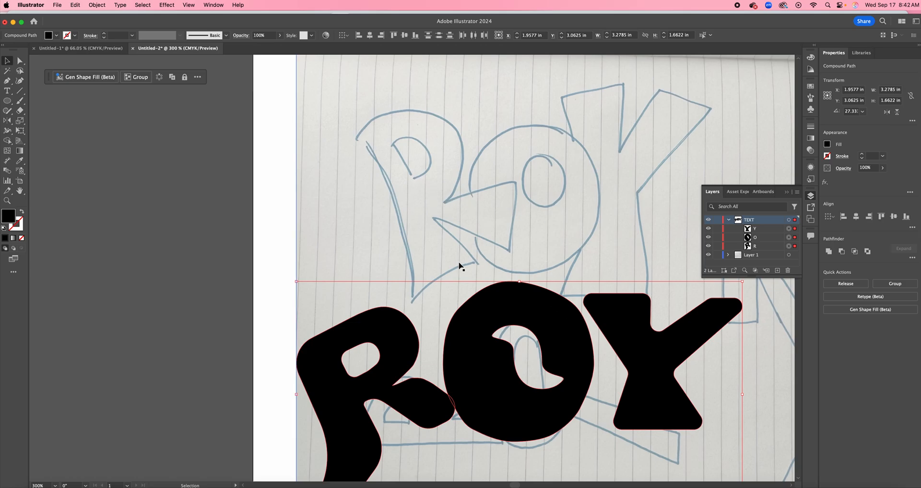
Step: Restack the letters in the TEXT layer so the R is in front, the O in the middle and the Y at the back
left_click(763, 229)
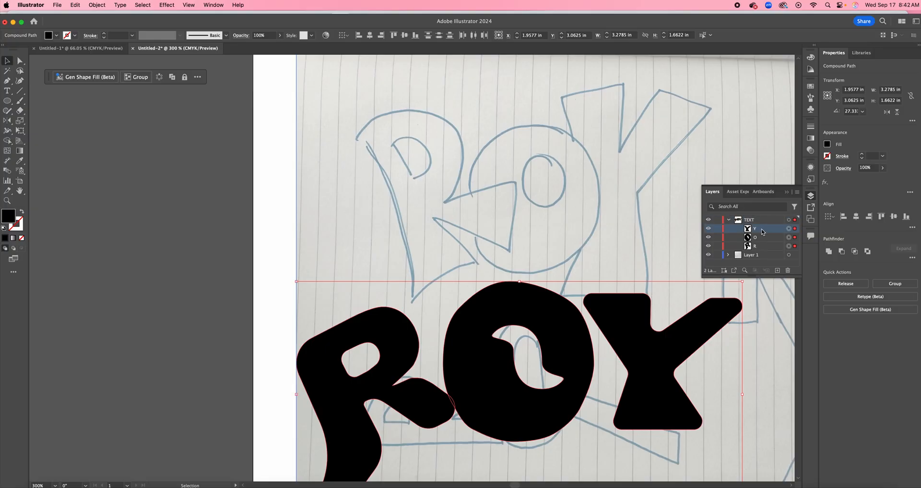
left_click_drag(761, 231, 764, 242)
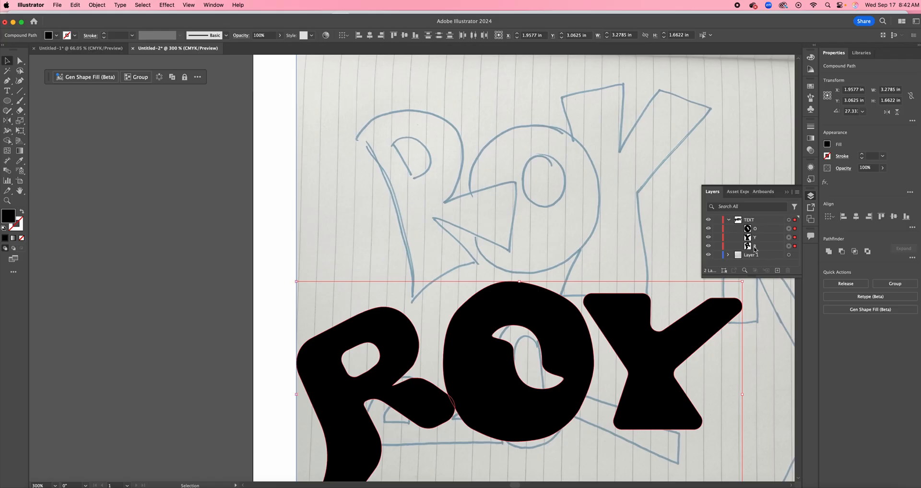
left_click(763, 249)
left_click_drag(763, 247, 759, 226)
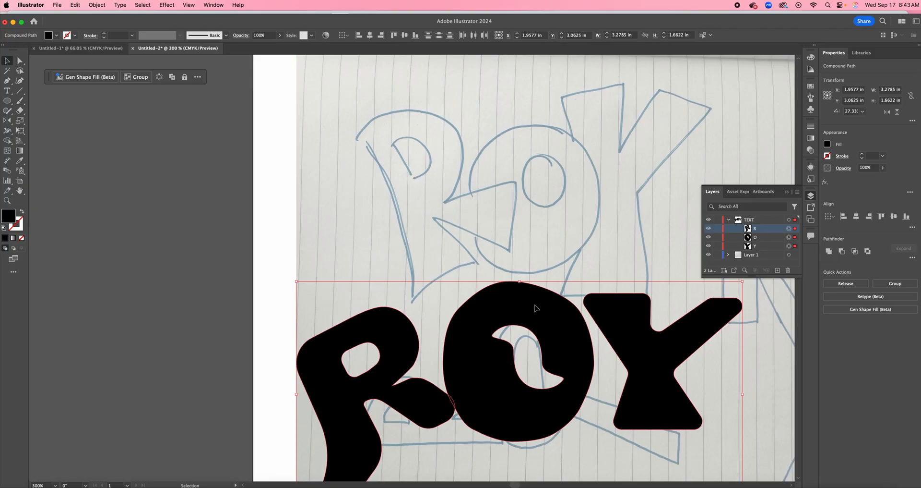
Step: Move the three letters back up over the uppermost sketch to about X 1.84, Y 1.78 in and deselect them
mouse_move(536, 308)
left_mouse_down()
mouse_move(527, 137)
mouse_move(495, 151)
left_mouse_up()
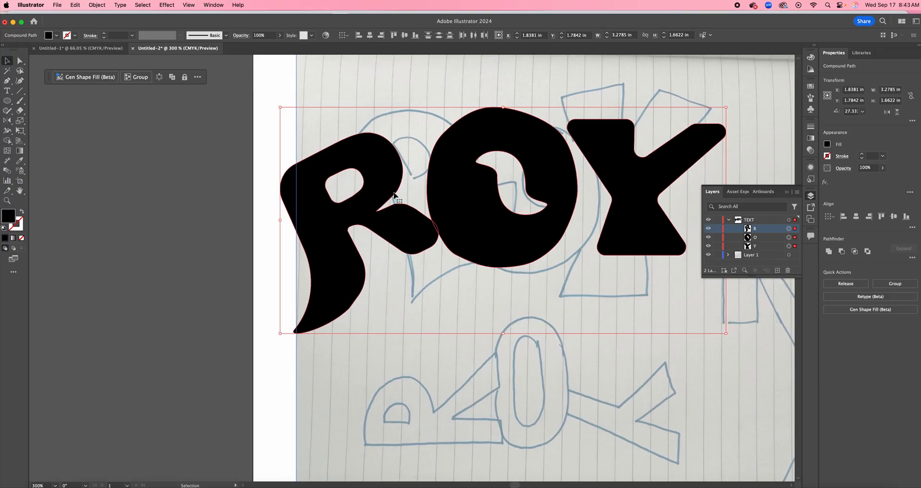
left_click(499, 399)
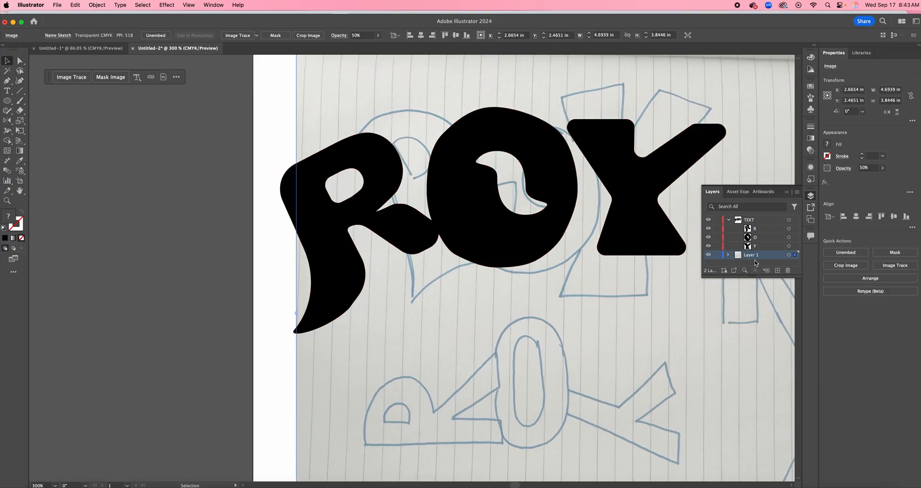
Step: Show the full CMYK color options and fill the R with teal at C 70.59, M 9.41, Y 23, K 0
left_click(309, 217)
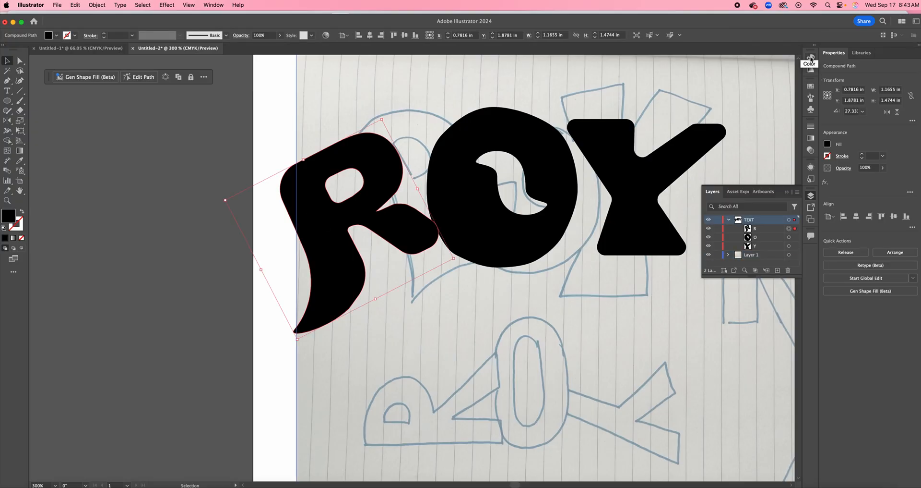
left_click(213, 5)
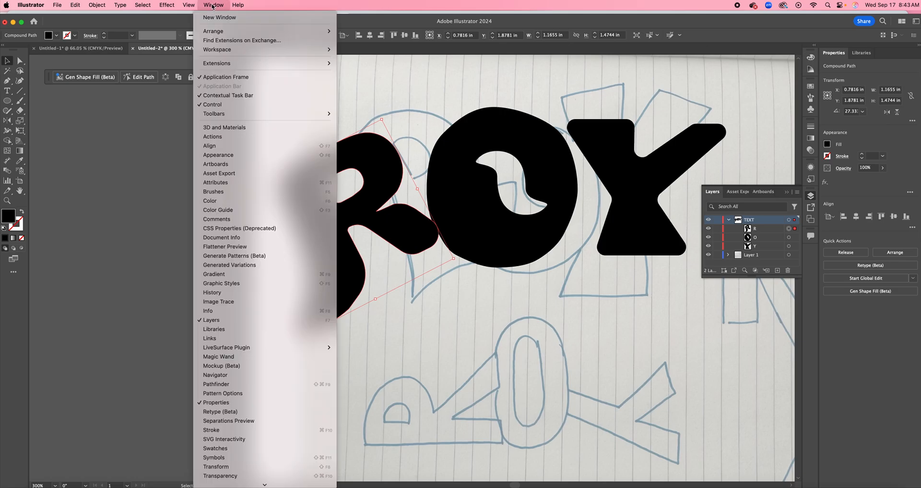
left_click(207, 202)
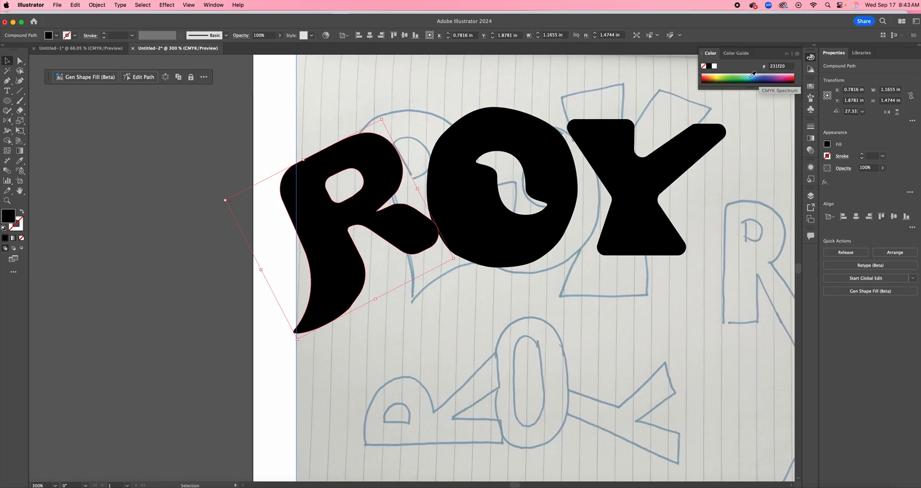
left_click(797, 55)
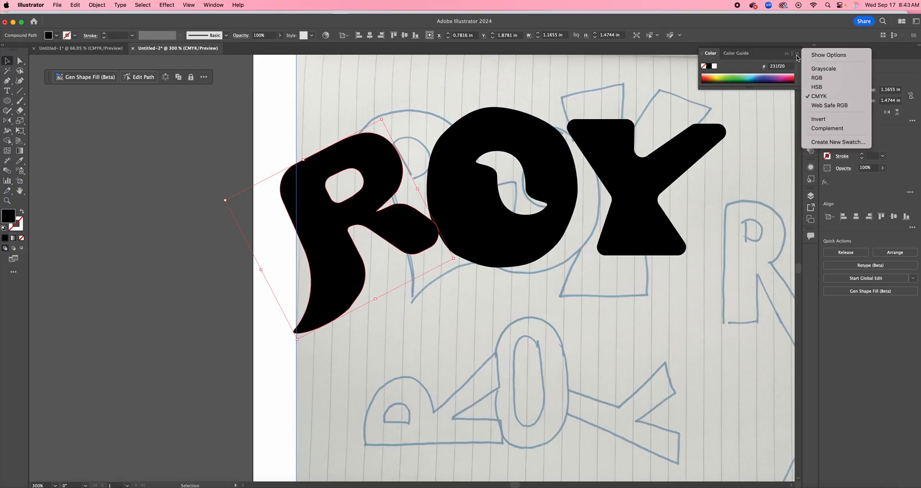
left_click(823, 56)
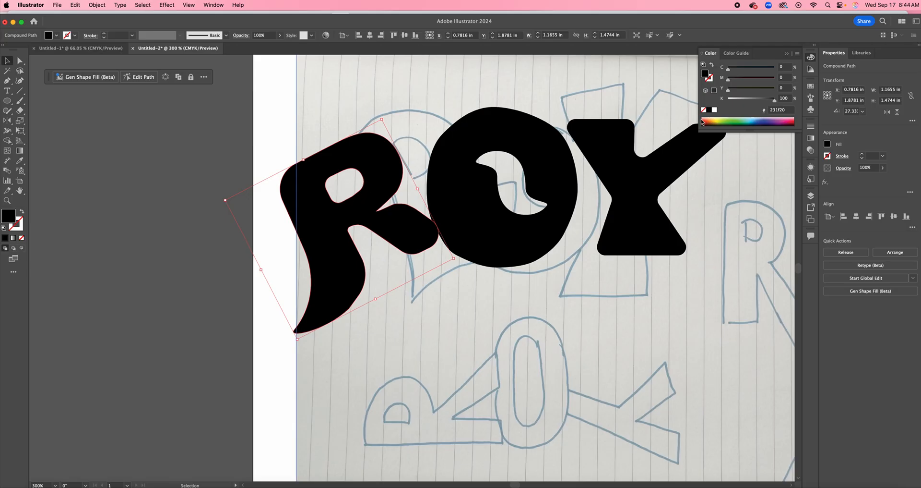
left_click(755, 117)
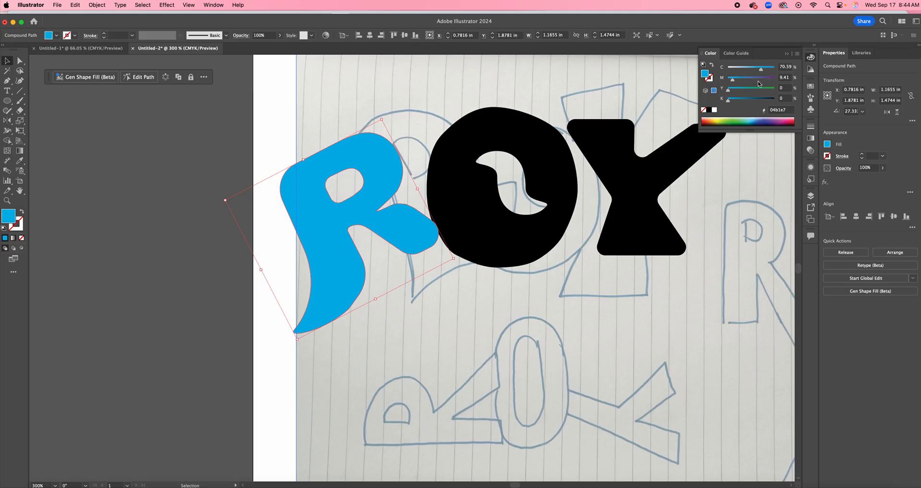
left_click_drag(729, 92, 740, 92)
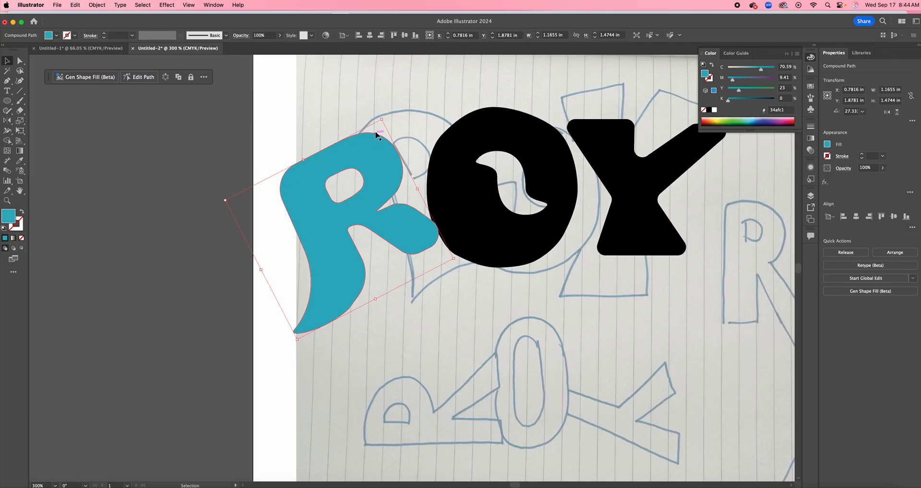
Step: Fill the O with a muted purple at C 46, M 83.53, Y 33, K 0
left_click(474, 205)
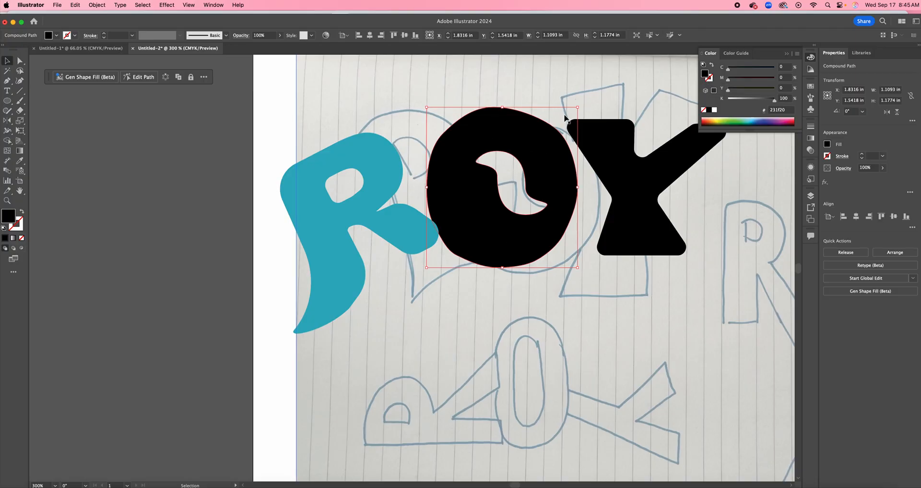
left_click(782, 119)
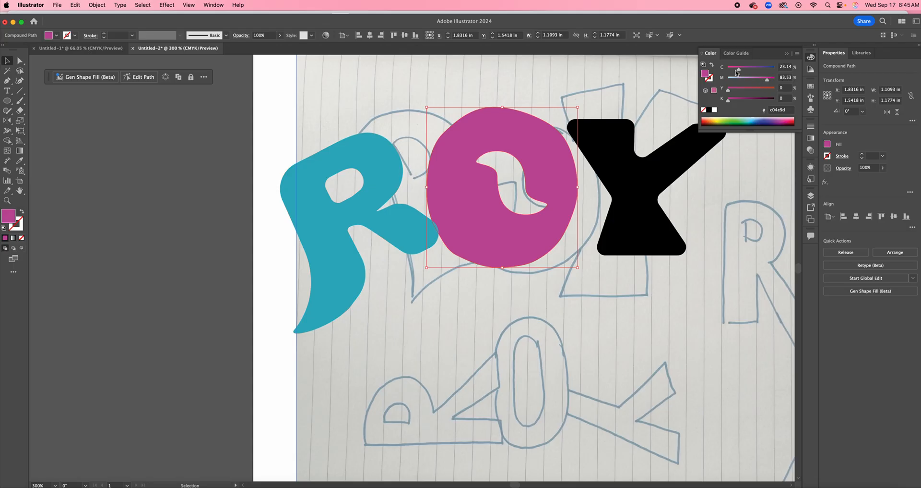
left_click_drag(738, 71, 744, 93)
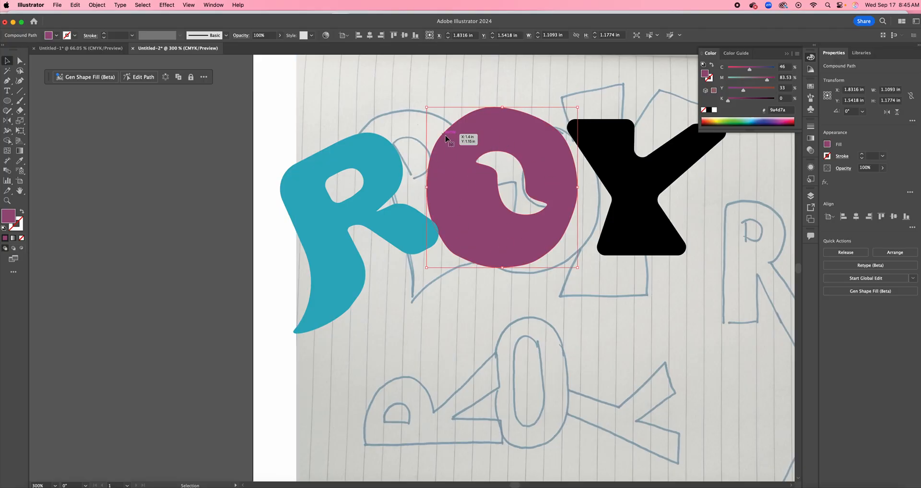
Step: Fill the Y with a blue-green at C 86, M 0, Y 39, K 0 and deselect it
left_click(625, 174)
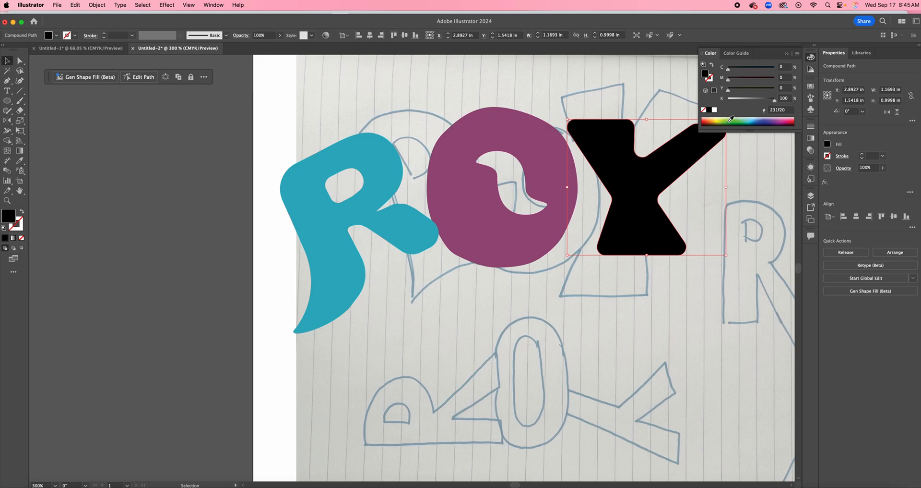
left_click(744, 120)
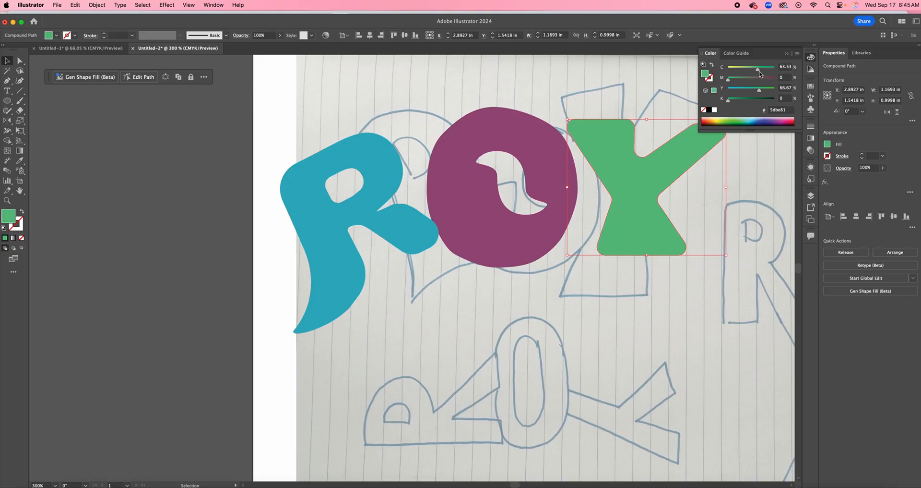
left_click_drag(760, 91, 768, 71)
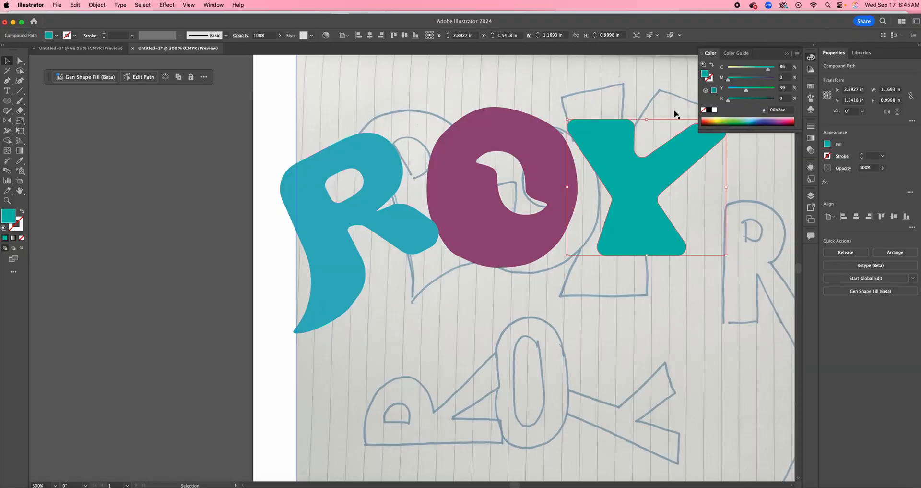
left_click(635, 131)
Step: Show the document's layers and move the O toward the R until its left part tucks behind the R
scroll(606, 154, "right", 5)
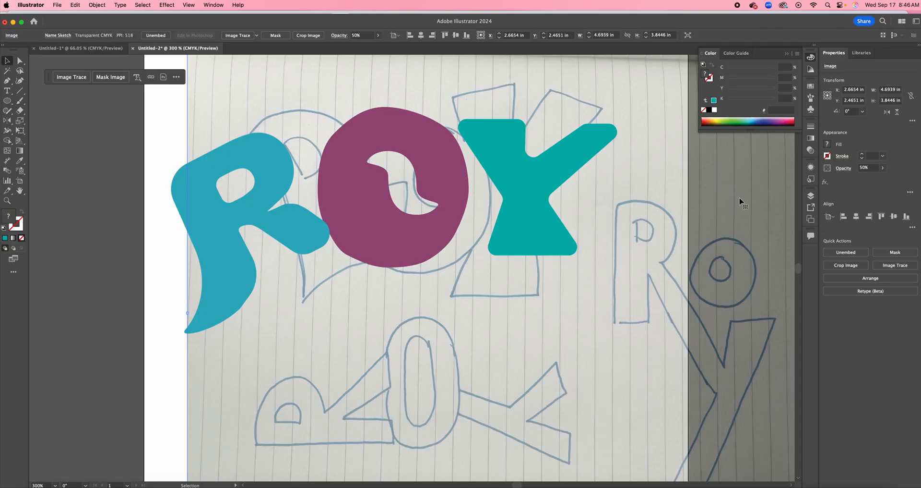
left_click(213, 5)
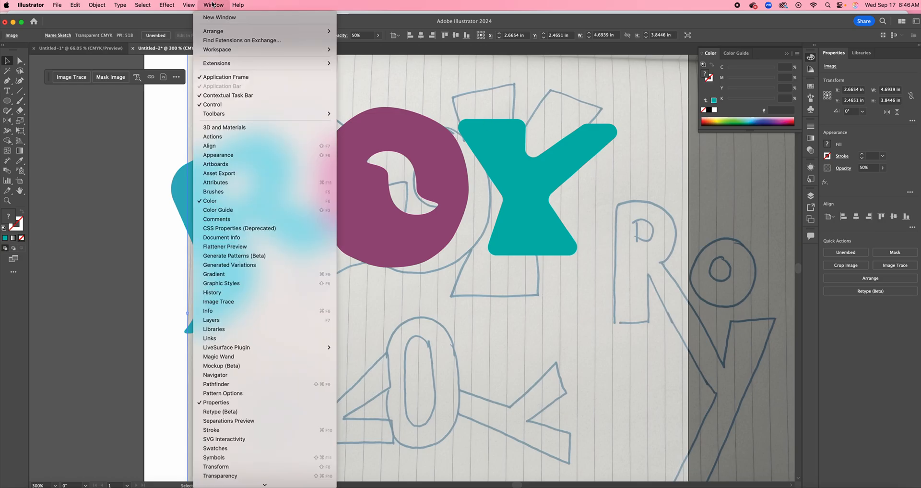
left_click(236, 317)
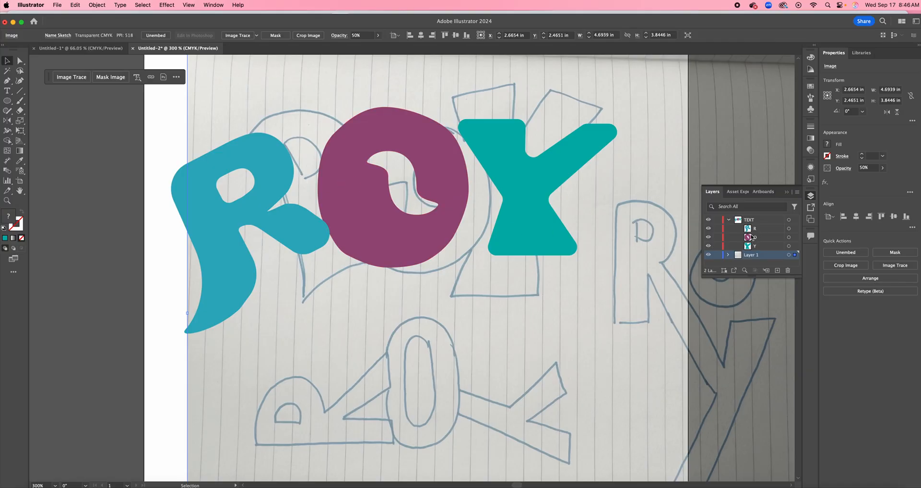
left_click(350, 187)
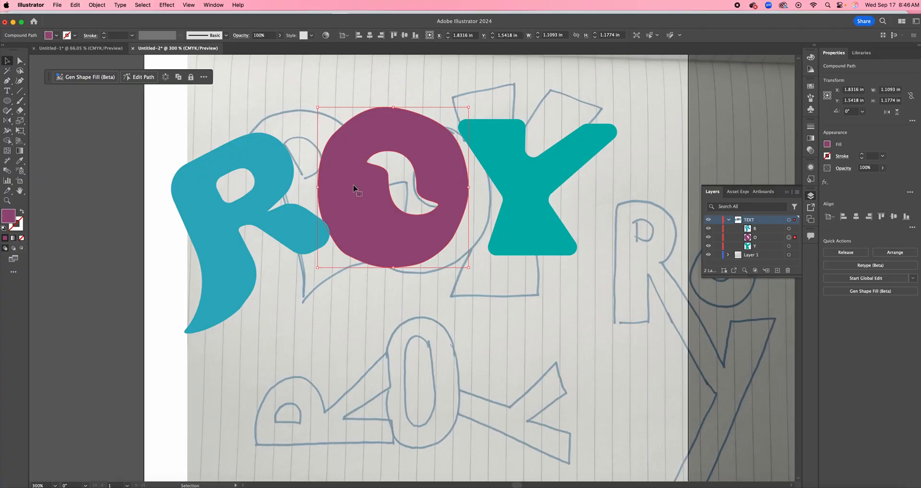
left_click_drag(355, 187, 313, 183)
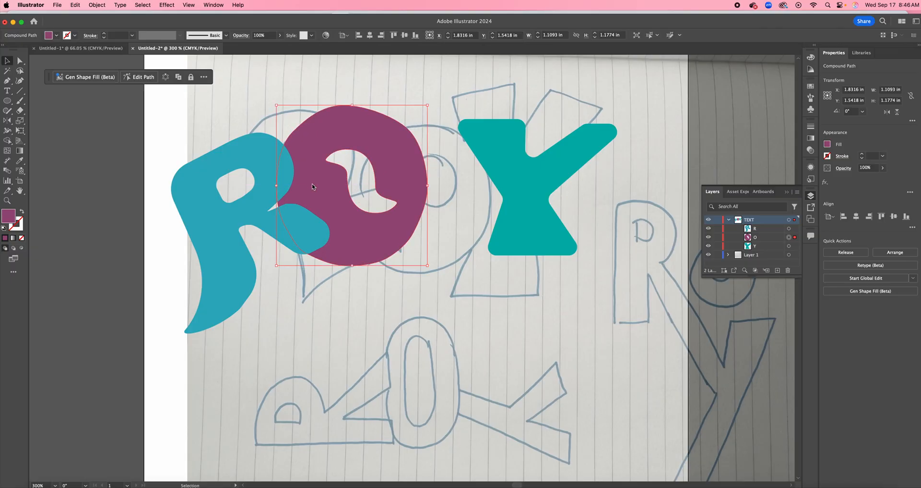
Step: Move the Y to about X 2.37, Y 1.40 in, tucked behind the O, and stretch it downward to about 1.35 in high
left_click(526, 206)
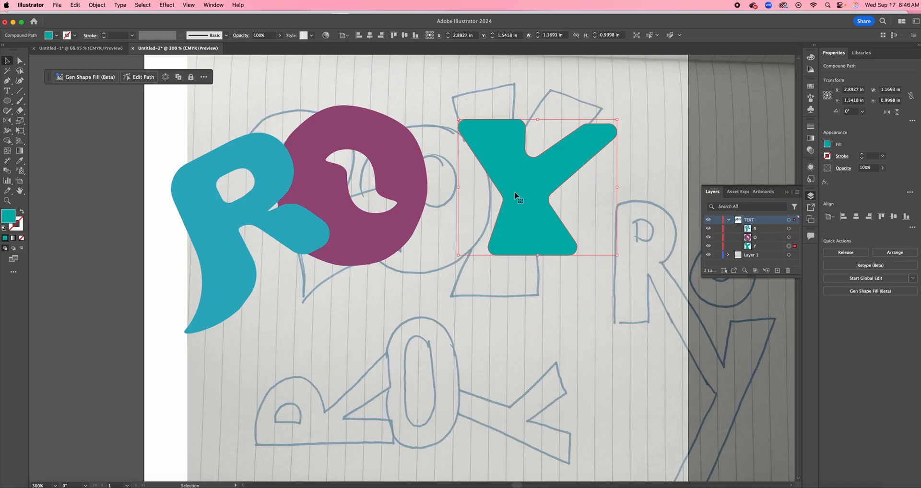
left_click_drag(521, 195, 449, 174)
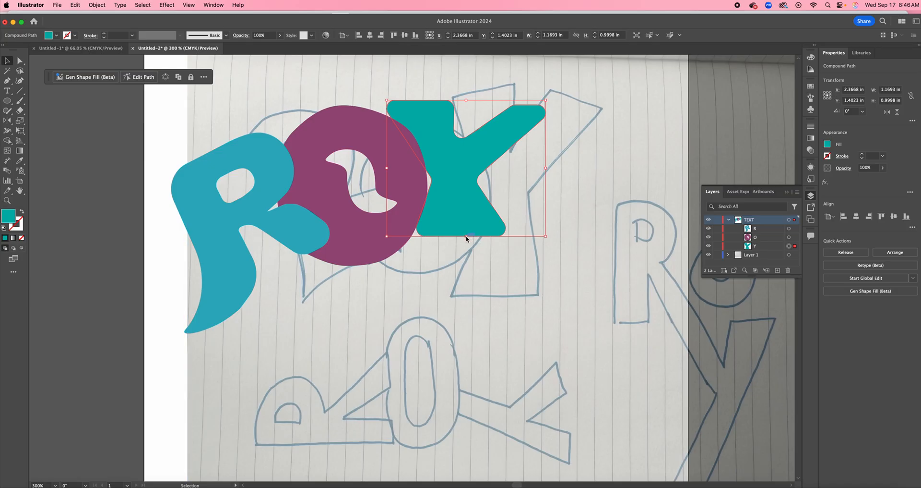
left_click_drag(466, 238, 460, 285)
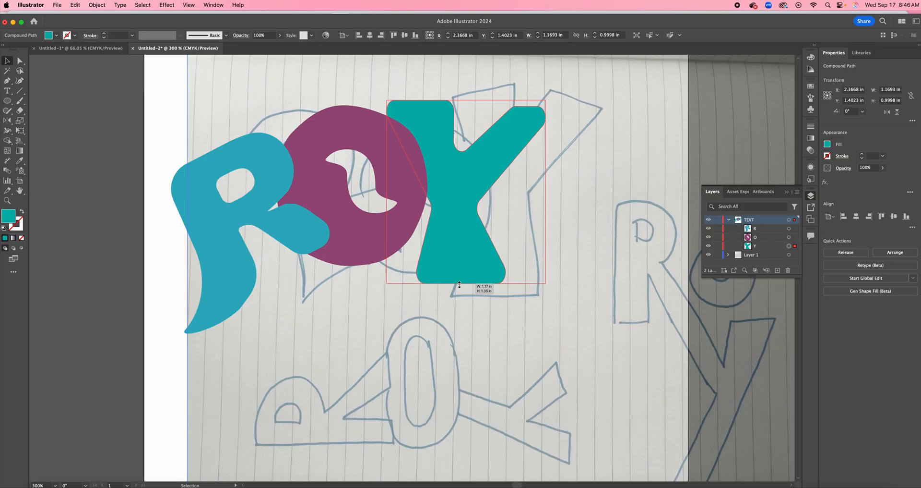
left_click_drag(460, 285, 459, 285)
Step: Enlarge the R proportionally to about 1.24 by 1.52 in so it overlaps the O more, and deselect it
left_click(221, 219)
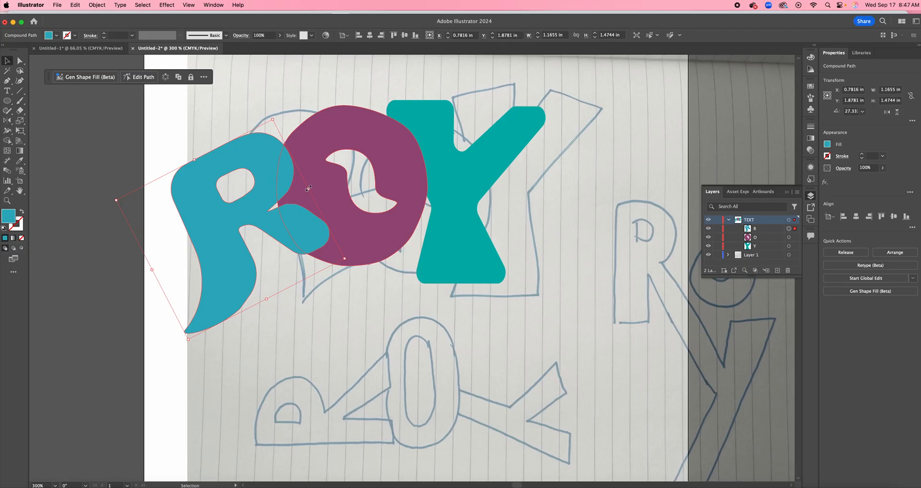
left_click_drag(308, 188, 370, 269)
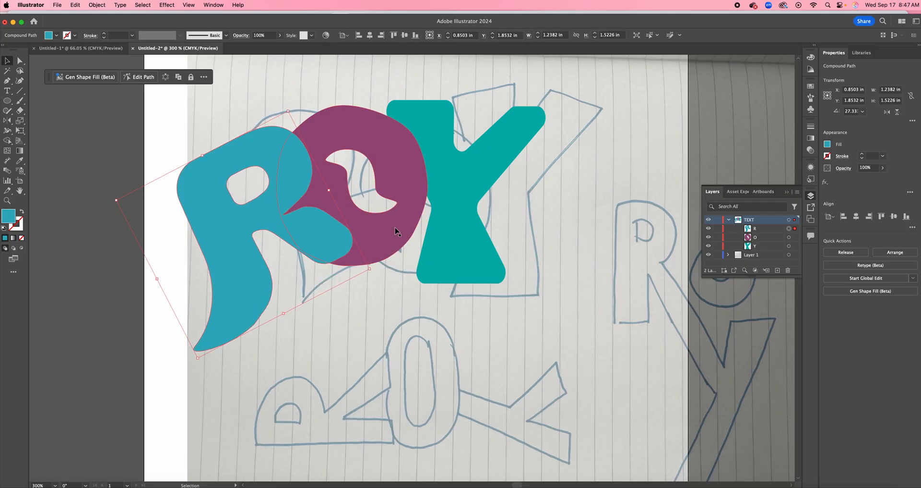
left_click(597, 254)
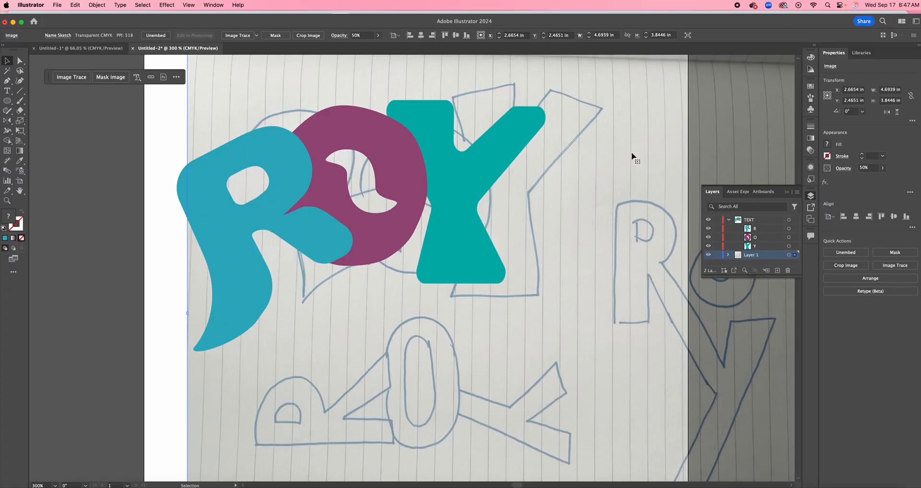
Step: Delete Layer 1, which holds the name sketch image
left_click(759, 258)
left_click(789, 271)
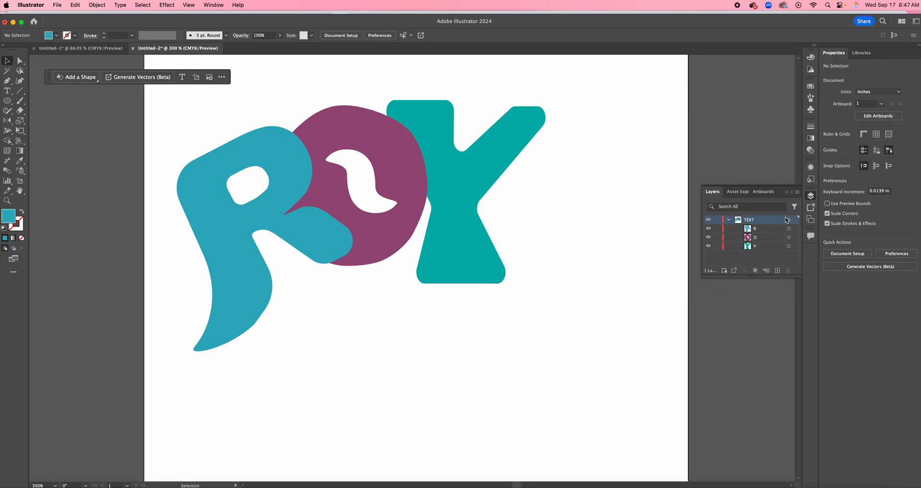
Step: Select all three letters in the TEXT layer and scale them up proportionally to about 3.78 by 2.57 in
left_click_drag(165, 103, 606, 230)
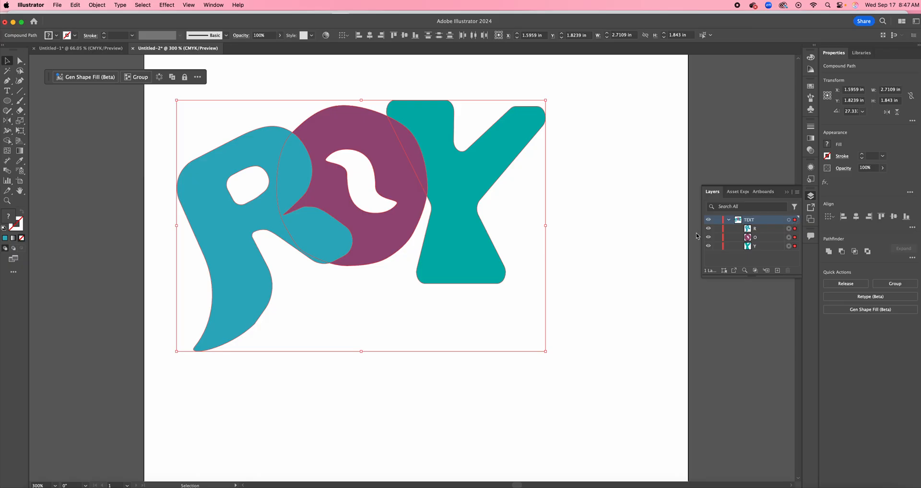
left_click(633, 232)
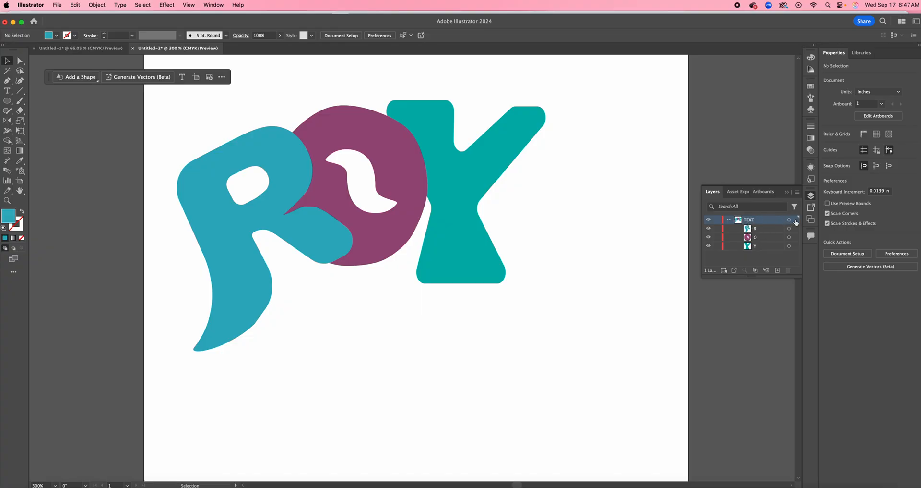
left_click(796, 219)
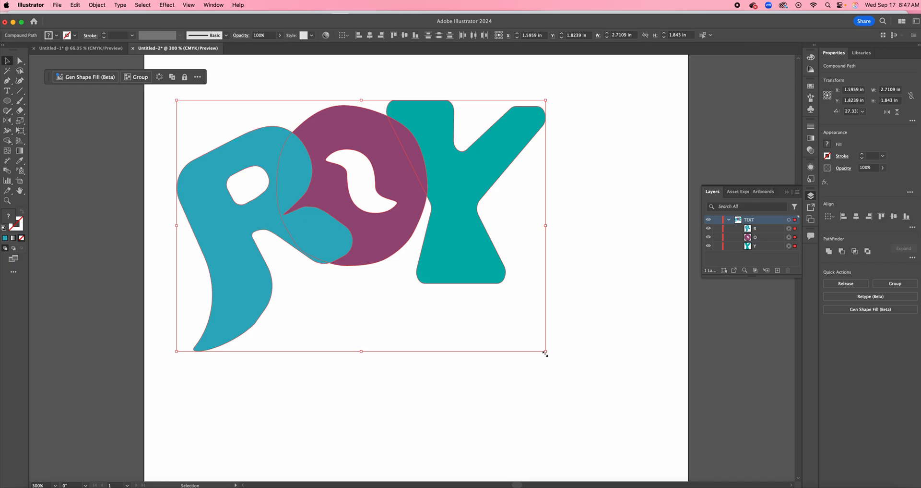
key("super+minus")
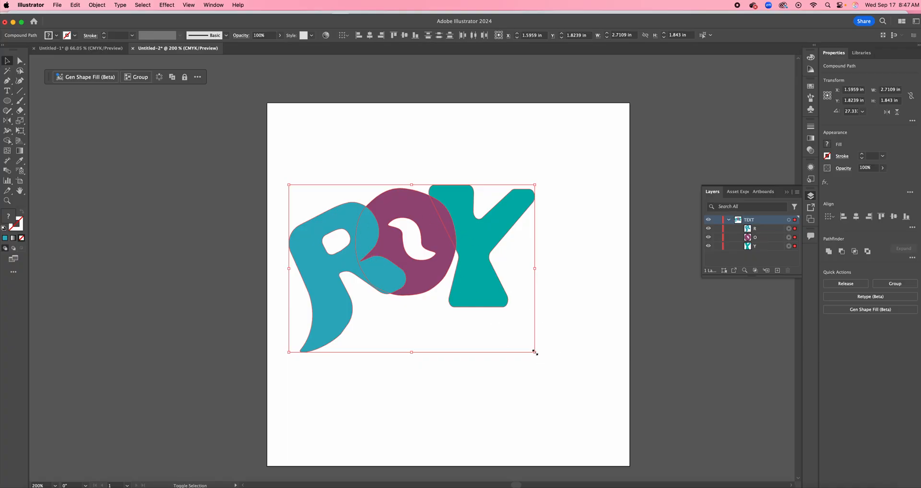
left_click_drag(535, 351, 621, 412)
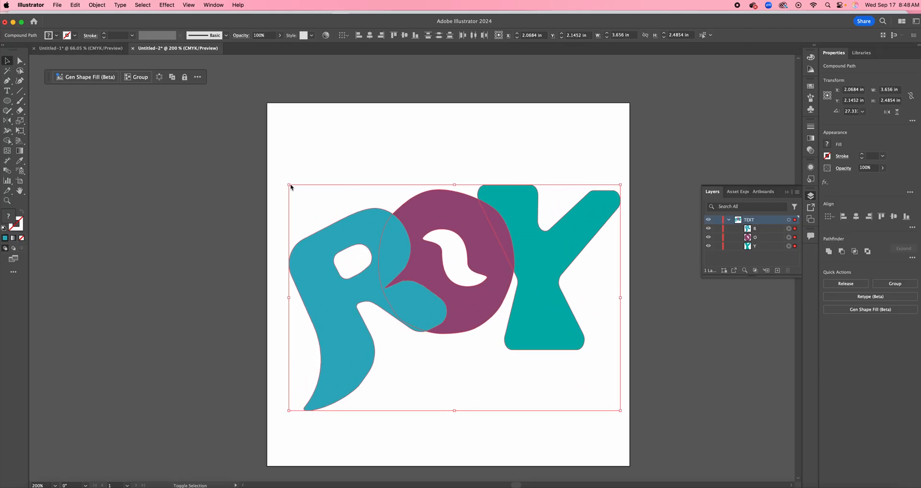
mouse_move(290, 185)
left_mouse_down()
mouse_move(272, 166)
mouse_move(277, 177)
left_mouse_up()
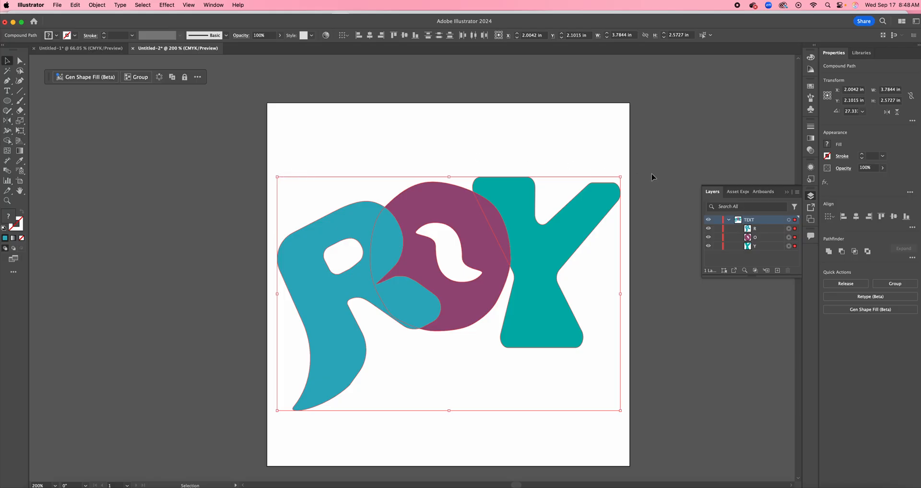
Step: Rotate the three letters counterclockwise into a rising diagonal, center them on the artboard at X 2, Y 2 in, and deselect them
left_click_drag(622, 173, 552, 96)
left_click_drag(514, 234, 529, 223)
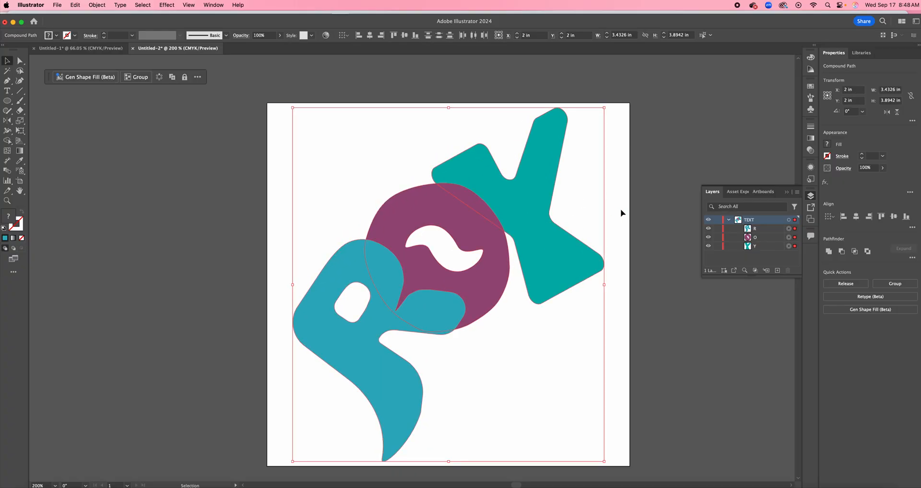
left_click(656, 238)
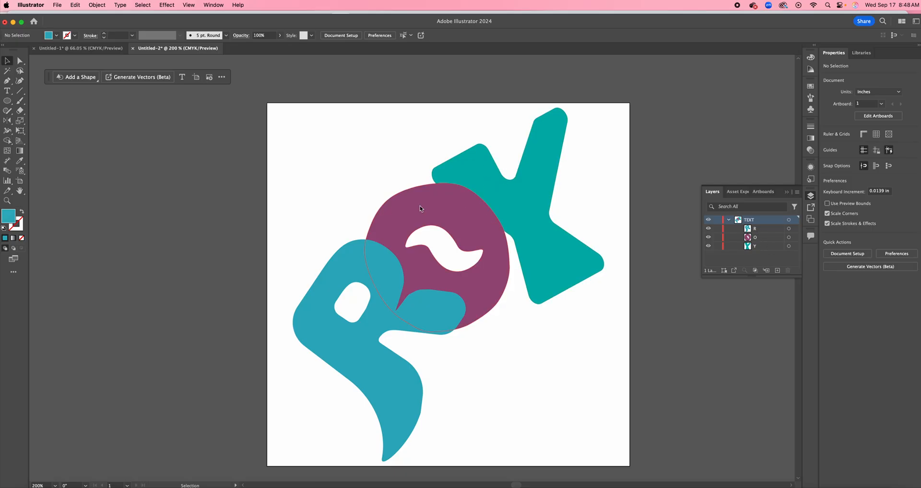
Step: Save the document to the Desktop in Adobe Illustrator format, named "Name Logo_" followed by the lettered first name, using the Illustrator 2020 version
left_click(58, 5)
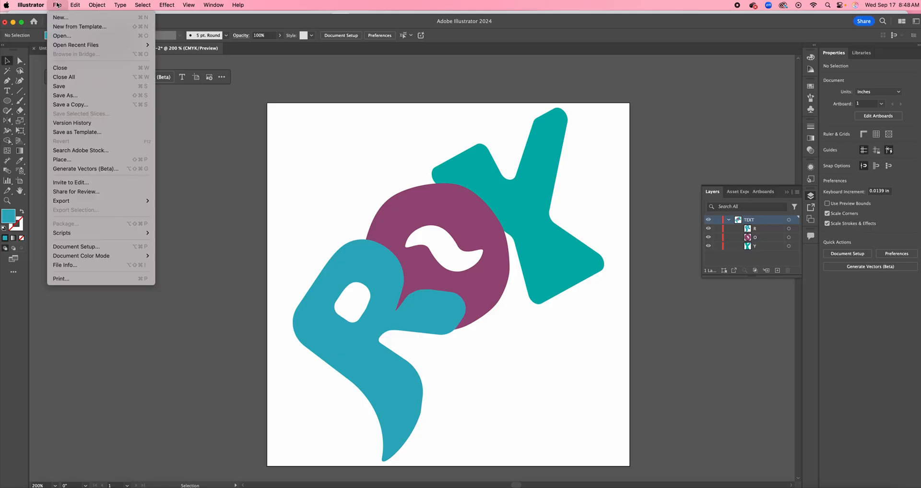
left_click(72, 97)
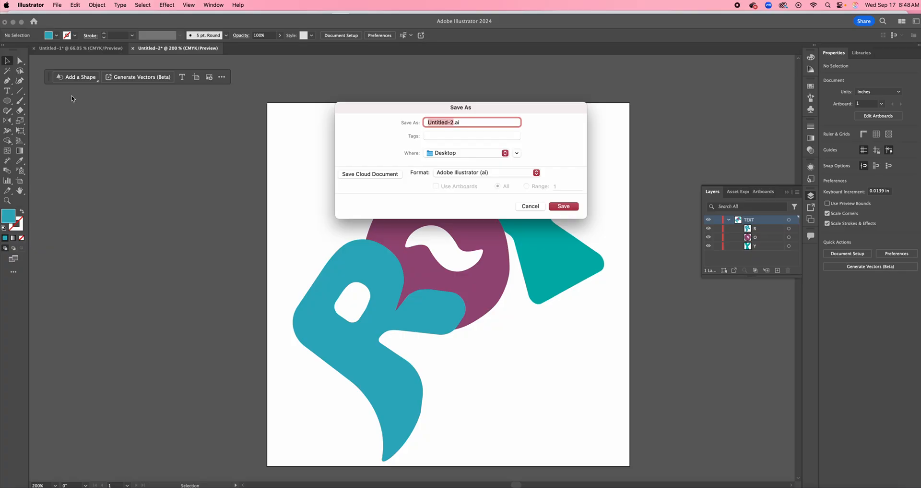
type("Name Logo_")
type("Roy")
left_click(566, 207)
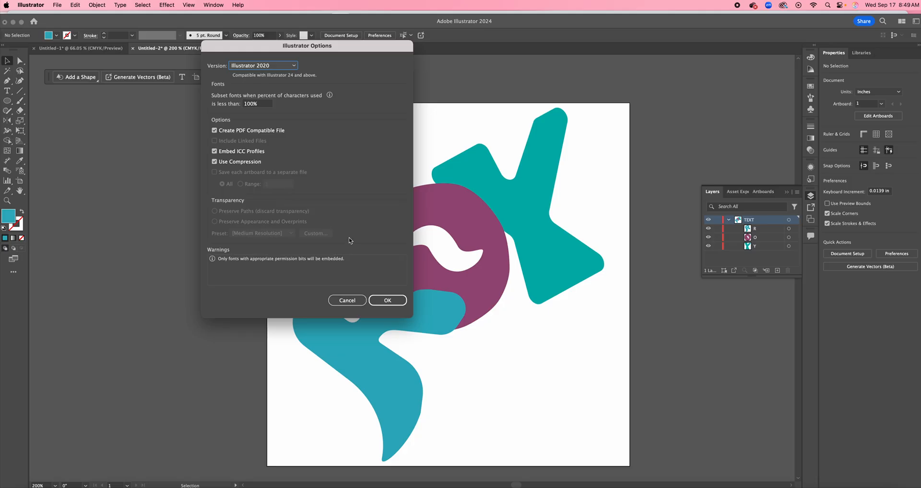
left_click(395, 301)
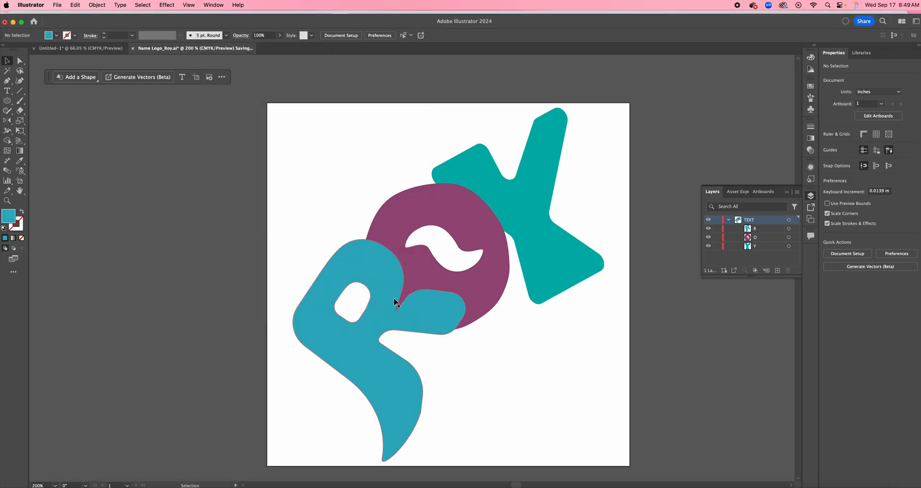